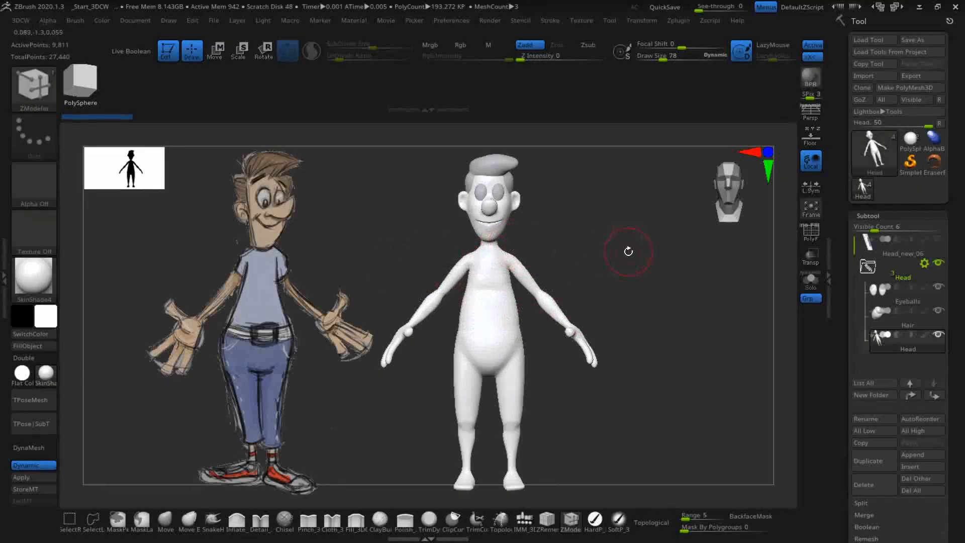
- Duplicate the Head body subtool inside the Head folder
mouse_move(906, 345)
mouse_move(917, 347)
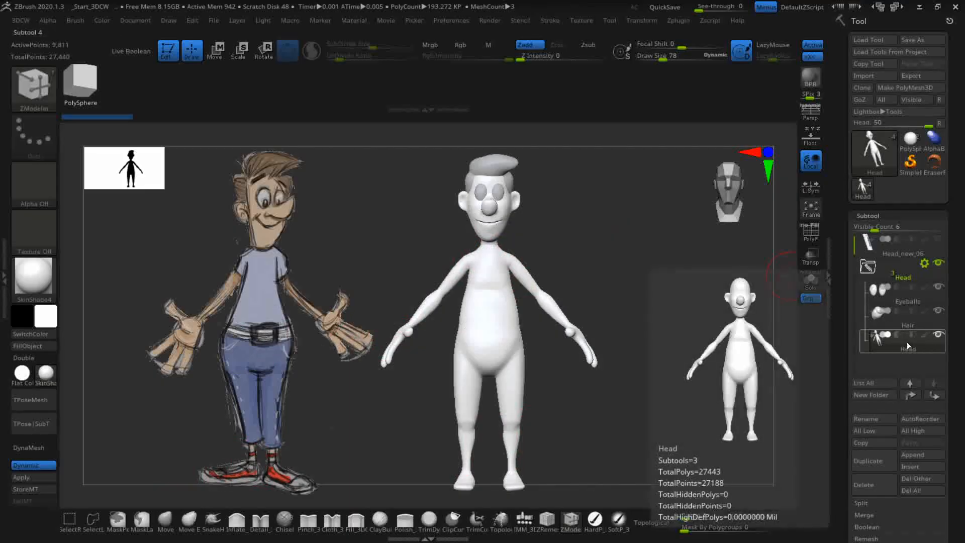
left_click(885, 254)
left_click(907, 340)
mouse_move(905, 343)
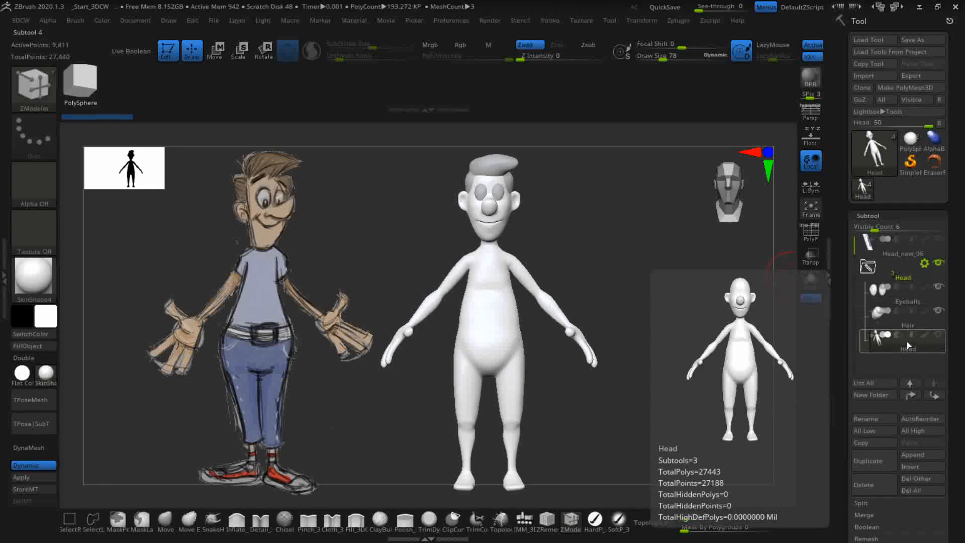
left_click(882, 460)
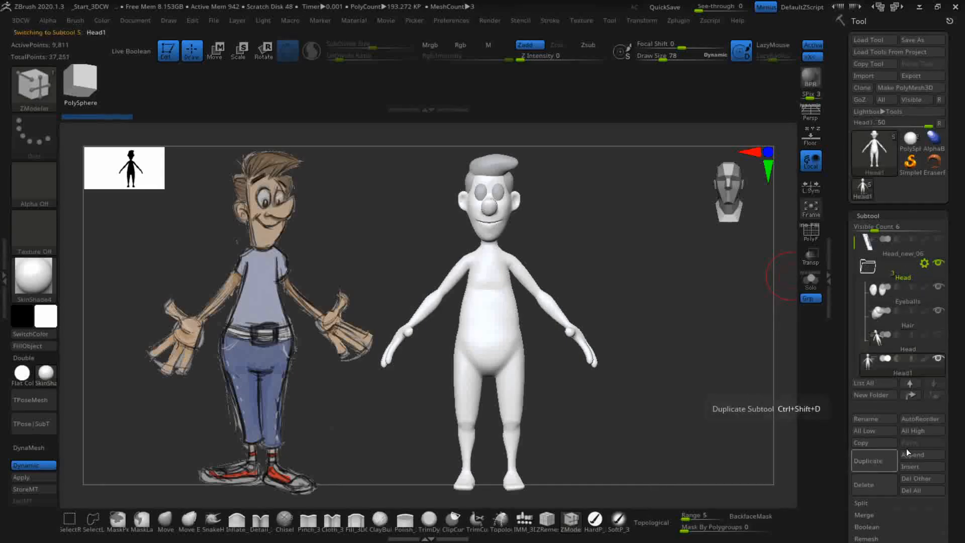
- Rename the duplicated body subtool to Tshirt
left_click(872, 418)
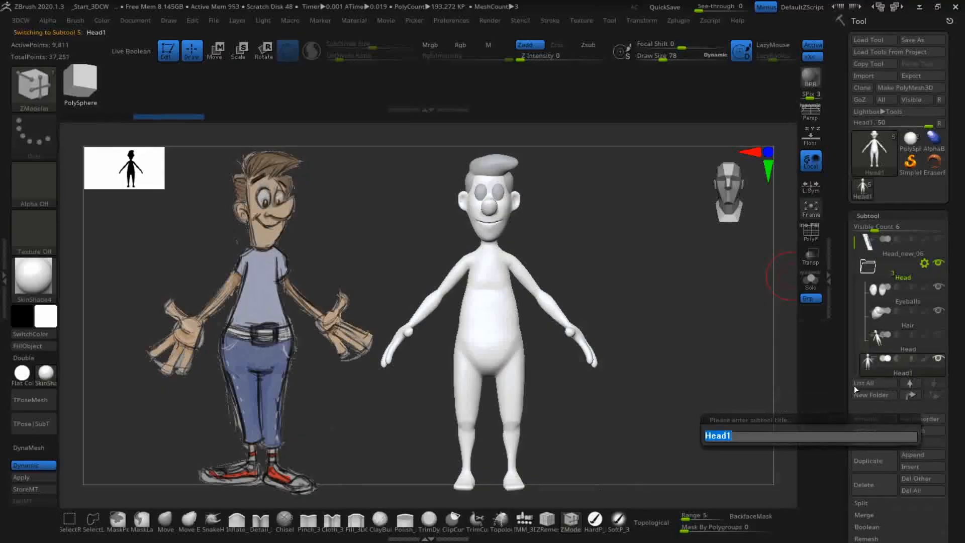
type("T")
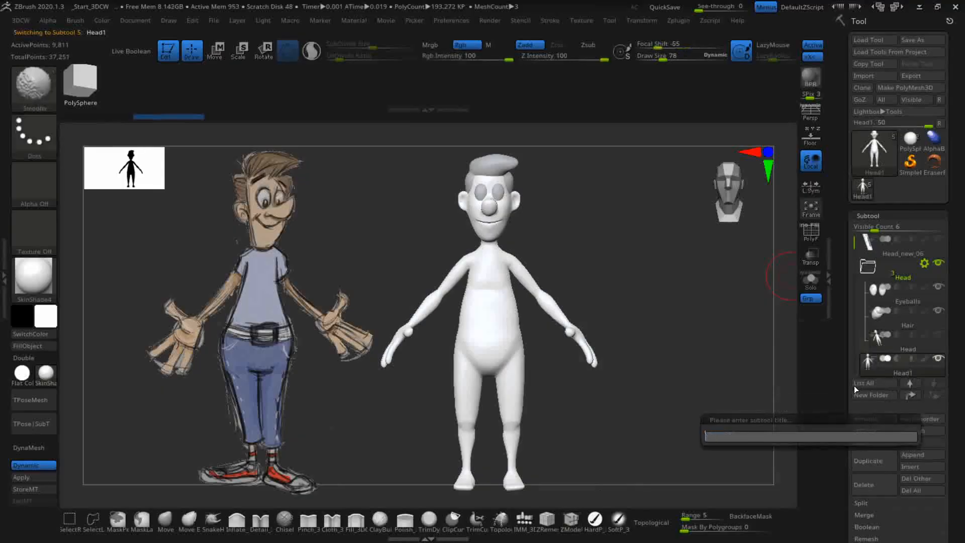
type("shirt")
key("Return")
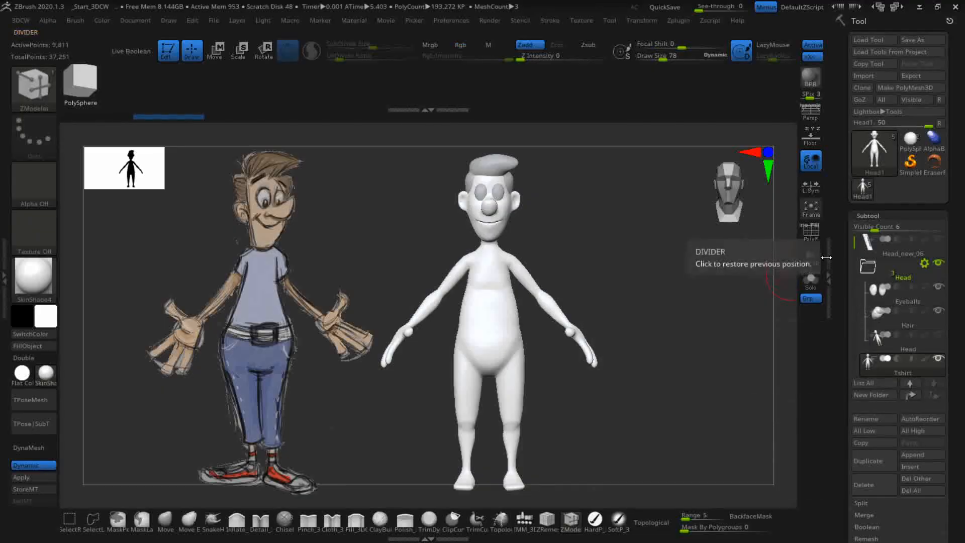
- Display the Tshirt subtool's polyframe and hide its pelvis, upper leg and forearm polygroups
left_click(812, 228)
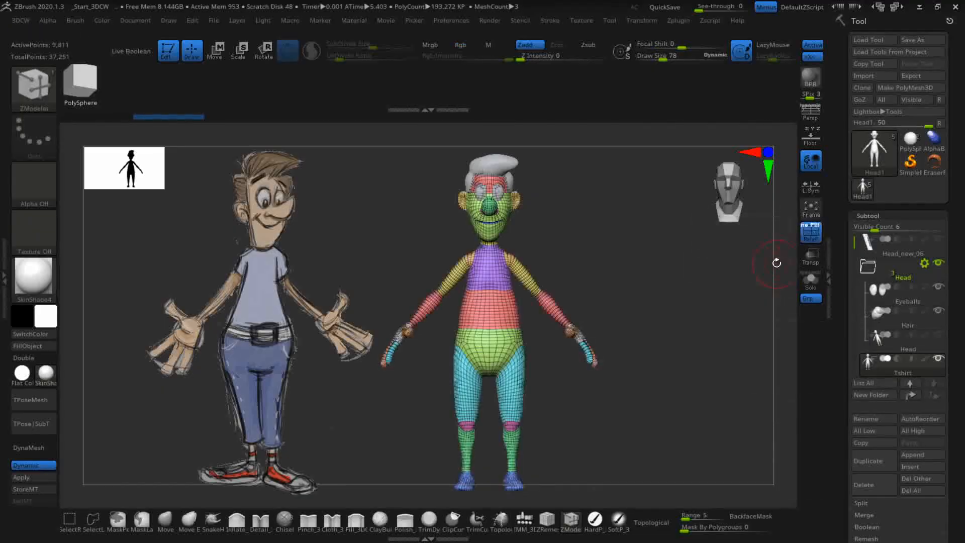
left_click_drag(653, 294, 706, 331, "alt")
mouse_move(668, 363)
left_mouse_down("alt")
mouse_move(688, 444)
mouse_move(748, 510)
left_mouse_up("alt")
left_click_drag(726, 475, 714, 475, "alt")
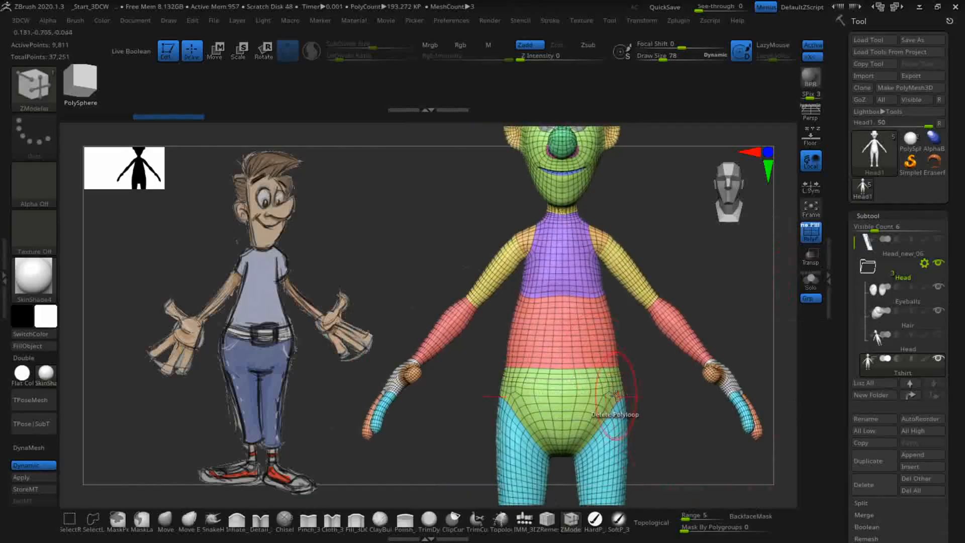
left_click(584, 402, "ctrl+shift")
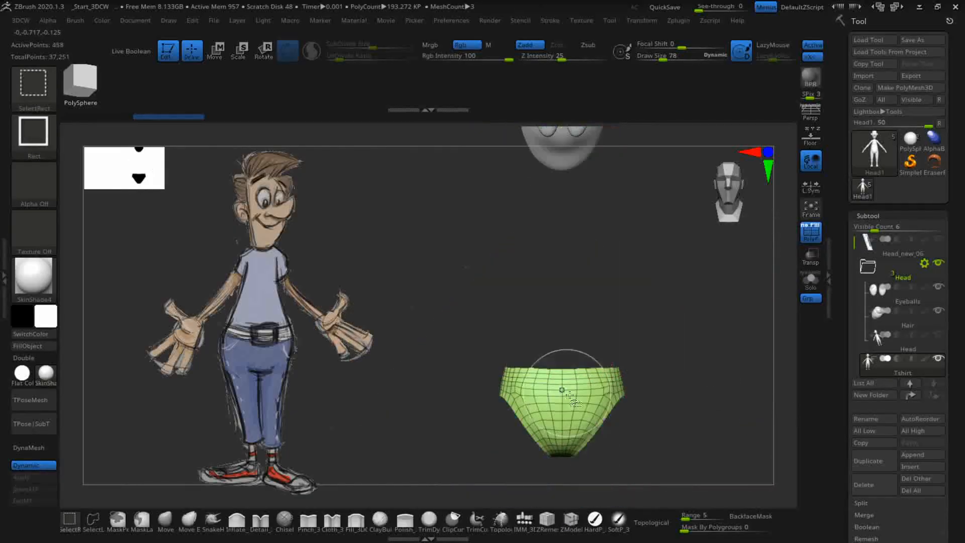
left_click(582, 402, "ctrl+shift")
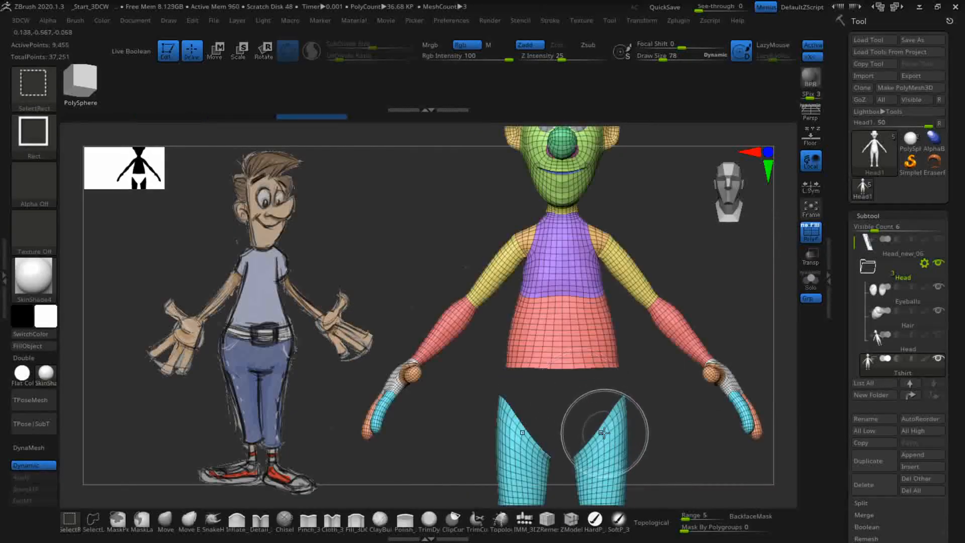
left_click(455, 329, "ctrl+alt+shift")
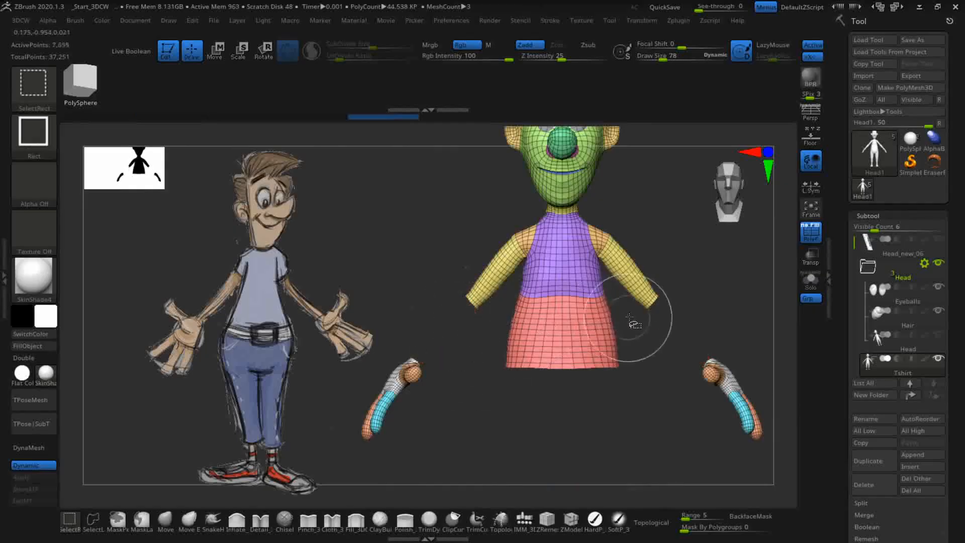
- Hide the Tshirt subtool's neck, lower face, wrist, hand and finger polygroups
key("ctrl+shift")
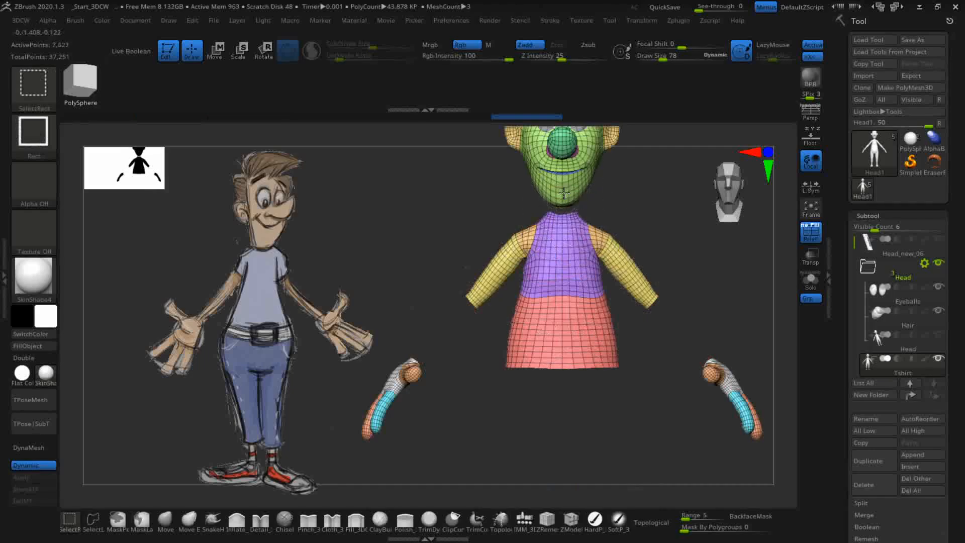
left_click(572, 201, "ctrl+alt+shift")
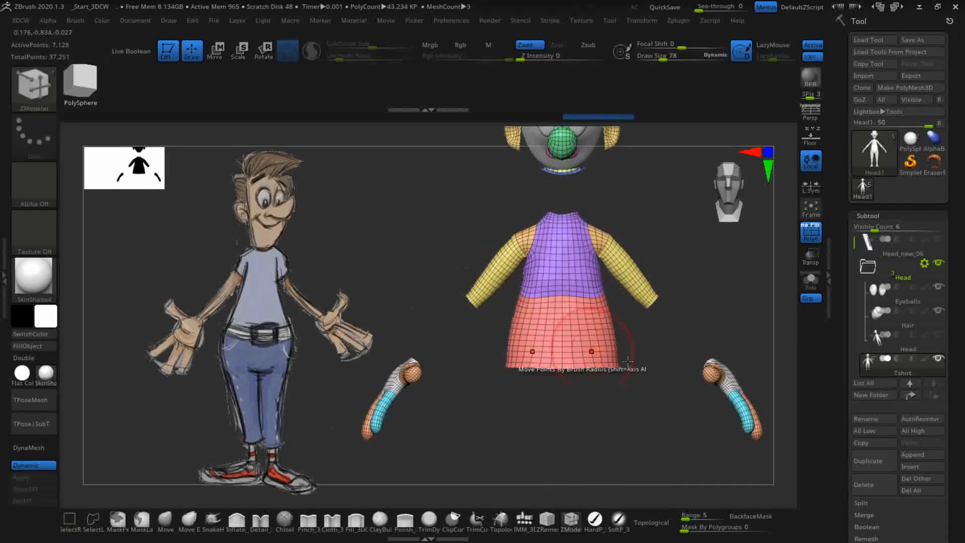
left_click(716, 375, "ctrl+alt+shift")
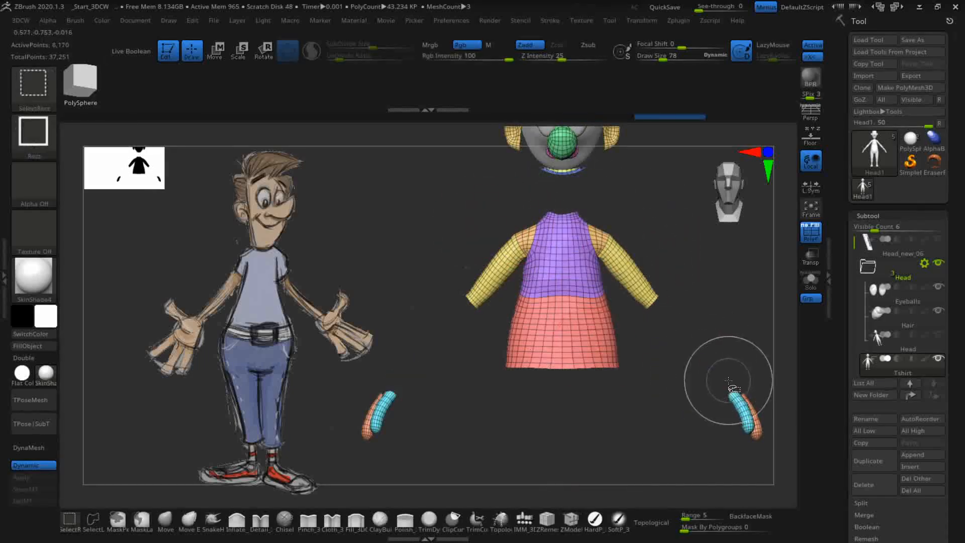
left_click_drag(729, 361, 651, 328, "alt")
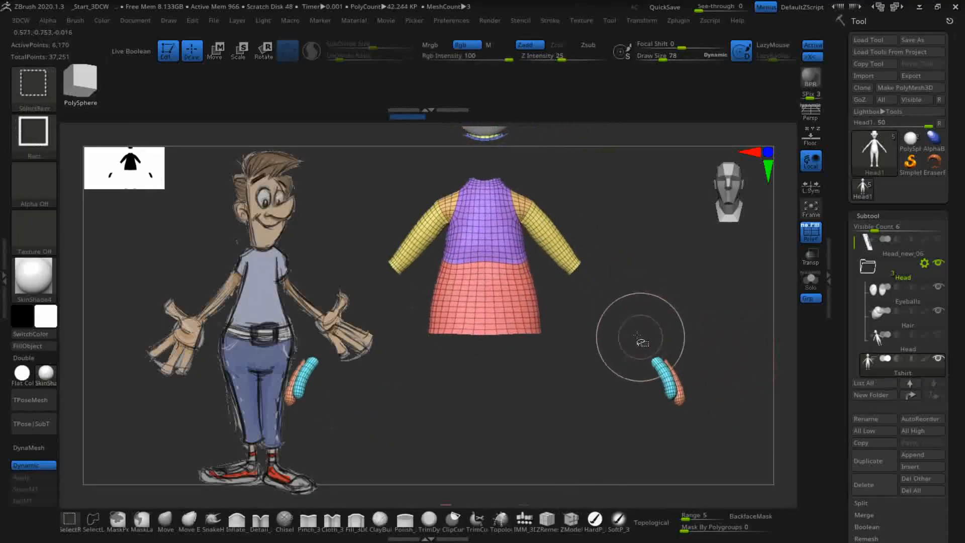
left_click_drag(709, 331, 669, 351)
left_click(667, 378, "ctrl+shift")
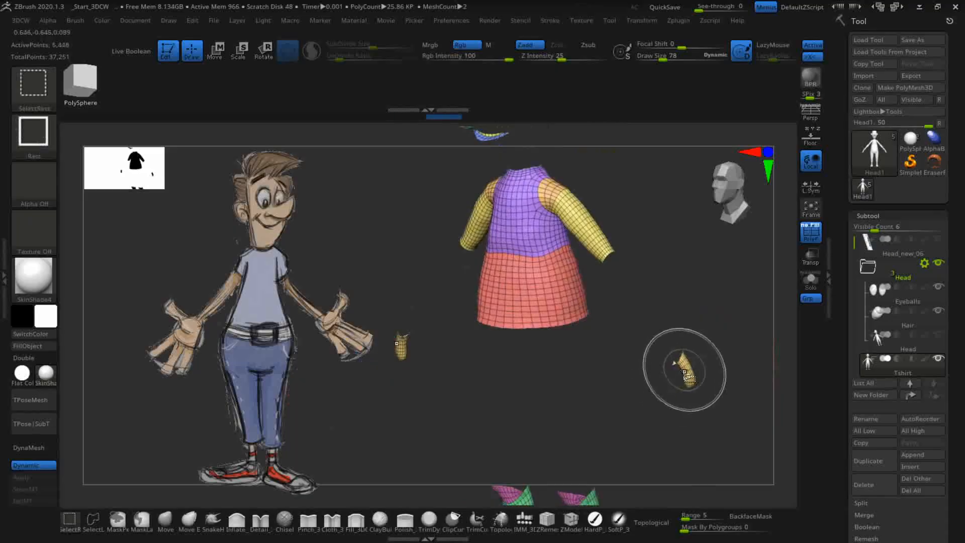
left_click(680, 376, "ctrl+alt+shift")
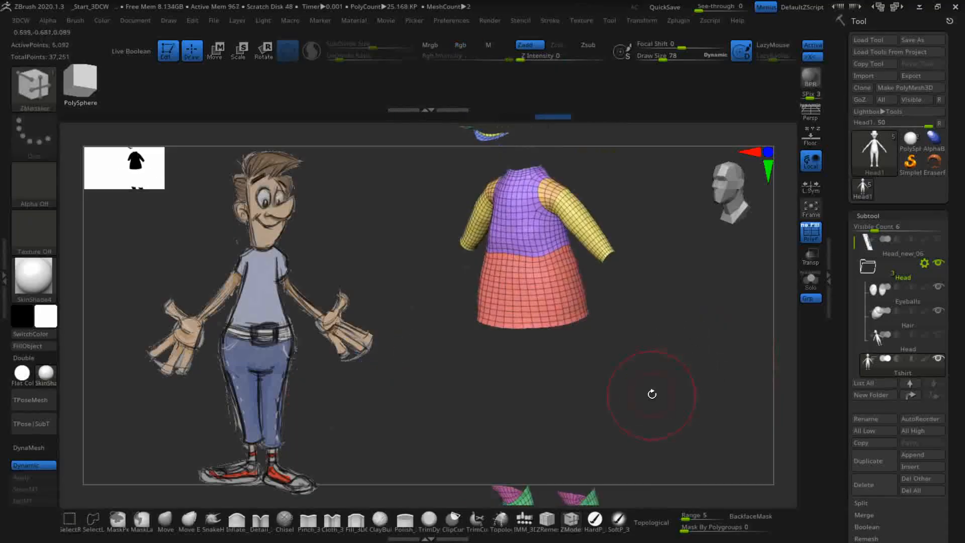
- Hide the shin, knee and foot polygroups of the Tshirt subtool
left_click_drag(650, 392, 629, 372, "ctrl+shift")
left_click(567, 351, "ctrl+shift")
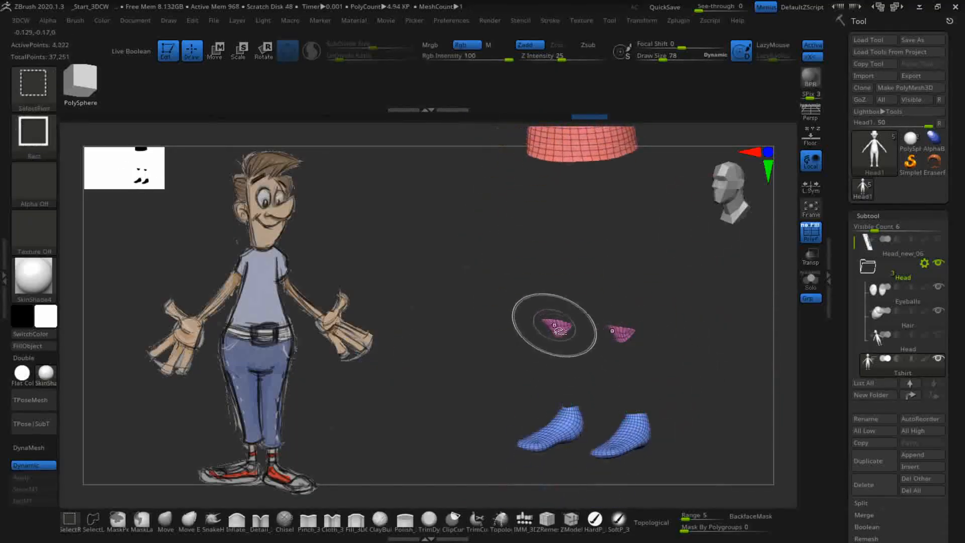
left_click(558, 328, "ctrl+shift")
left_click(628, 432, "ctrl+shift")
left_click(587, 324, "ctrl+shift")
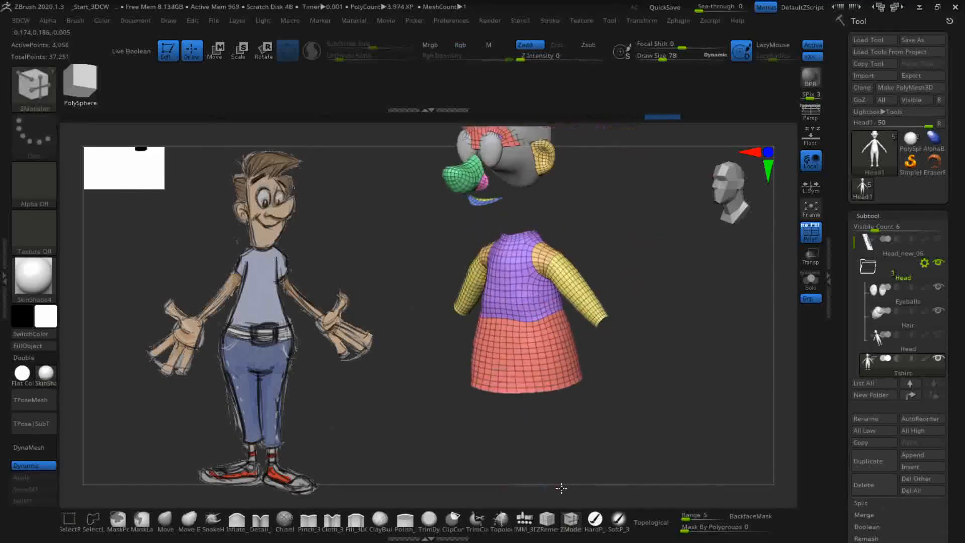
- Hide the Head folder so that only the Tshirt subtool's remaining polygroups are shown
left_click_drag(653, 377, 711, 344)
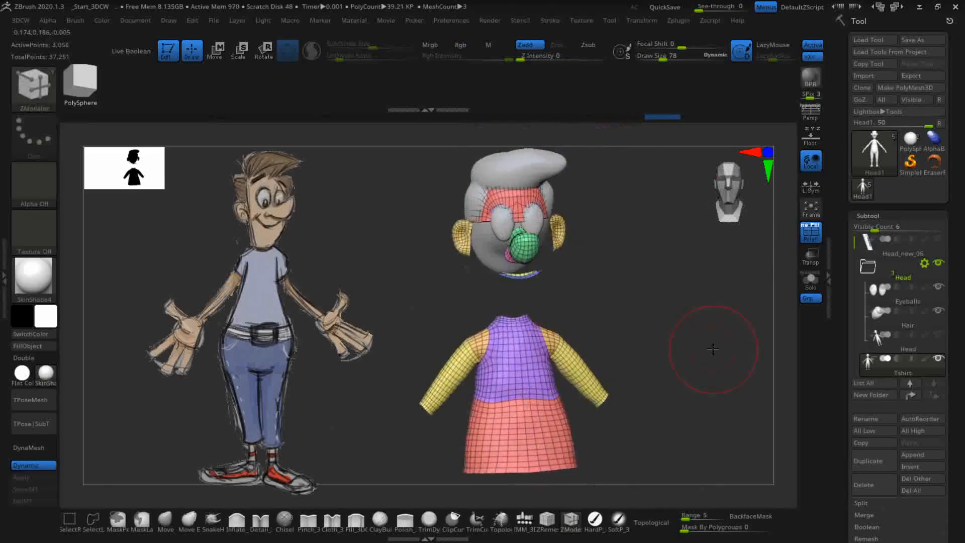
left_click_drag(636, 297, 664, 298)
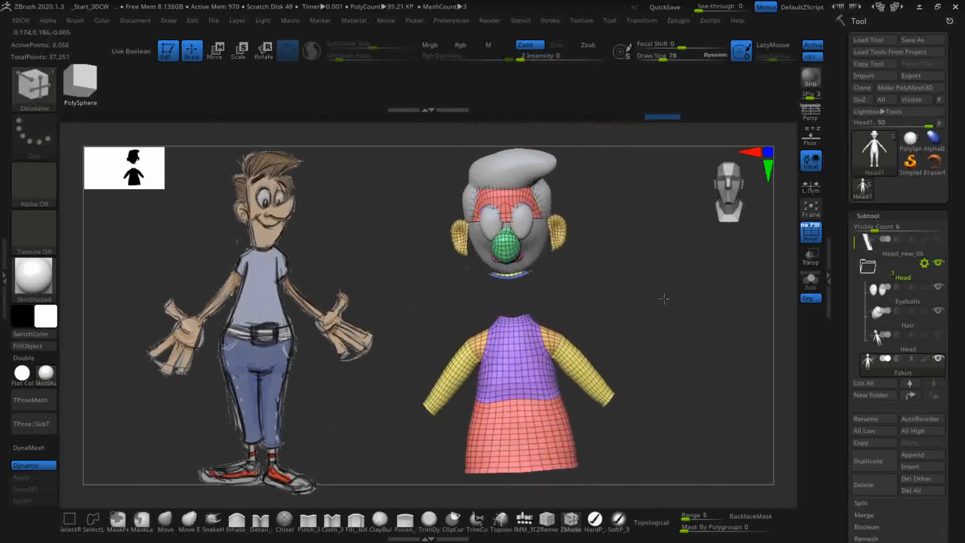
left_click(938, 264)
left_click_drag(657, 268, 689, 411, "alt")
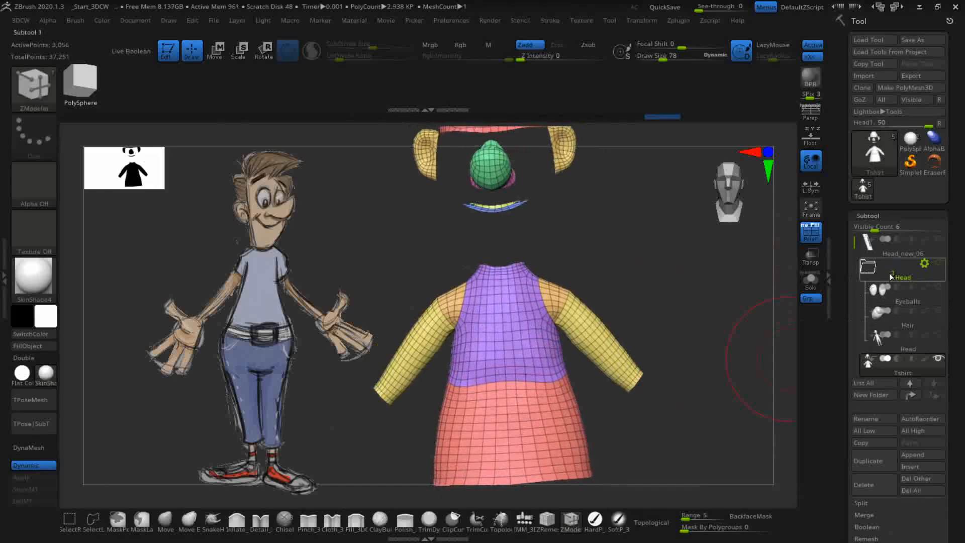
left_click_drag(658, 266, 662, 338, "alt")
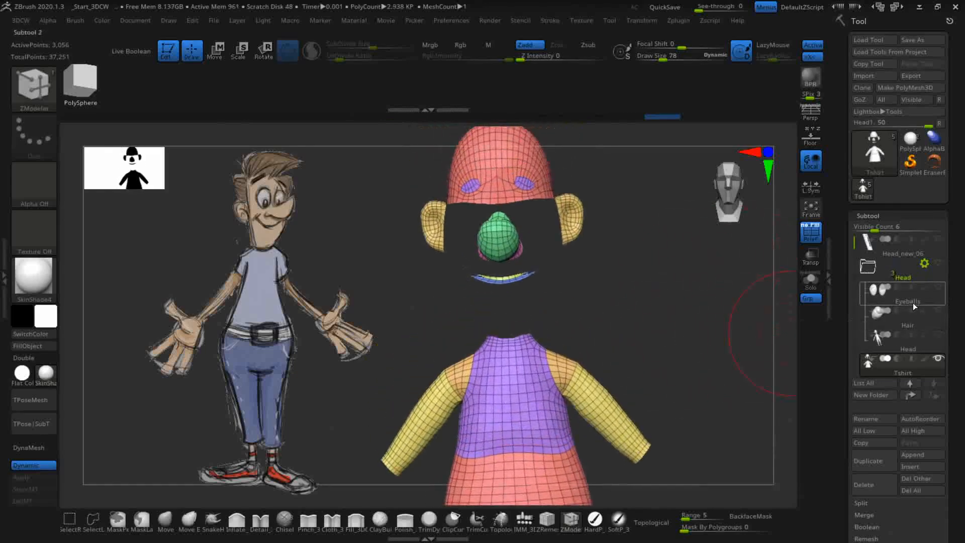
mouse_move(906, 339)
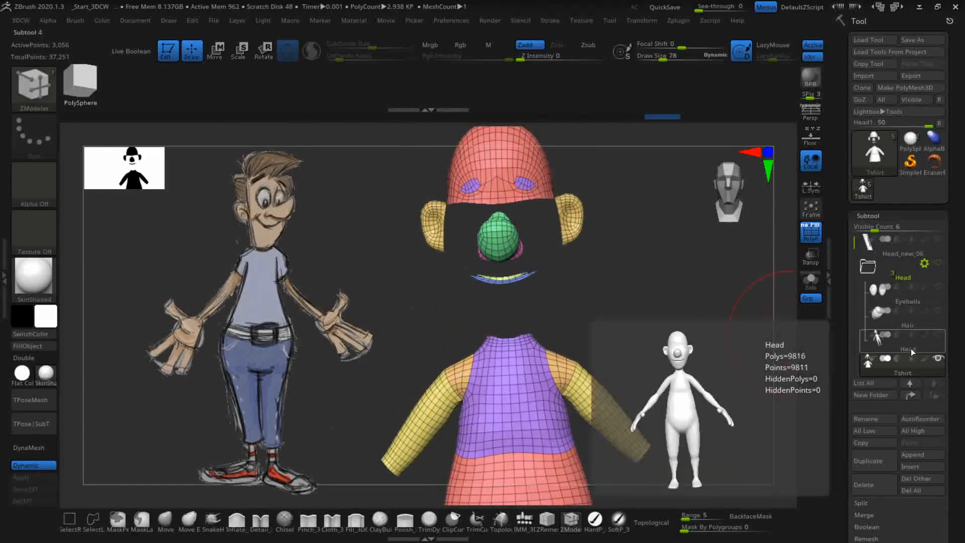
- Hide the Tshirt subtool's remaining nose, mouth, eye socket, skull and ear polygroups, leaving only the torso and upper arms
mouse_move(677, 272)
left_mouse_down()
mouse_move(662, 315)
mouse_move(687, 319)
mouse_move(637, 266)
left_mouse_up()
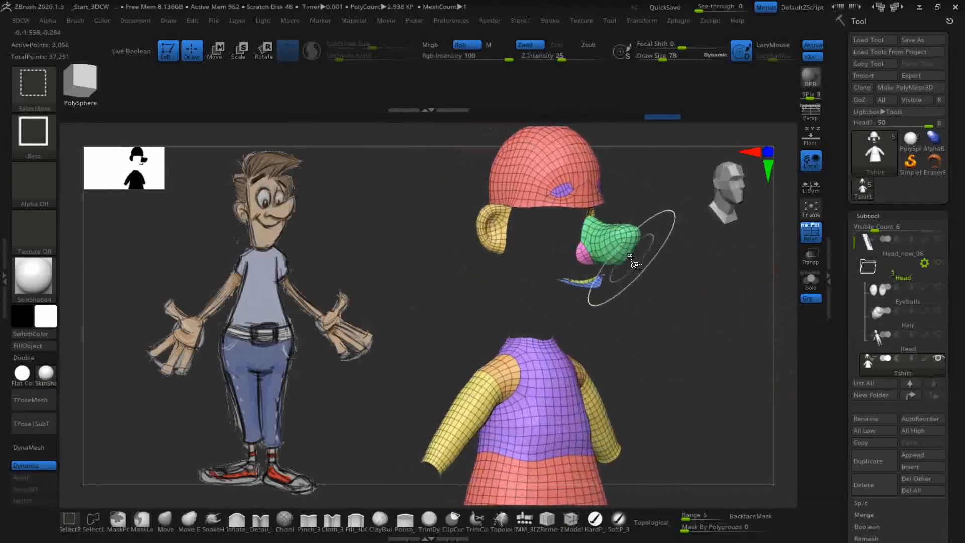
left_click(619, 246, "ctrl+shift")
left_click(583, 253, "ctrl+shift")
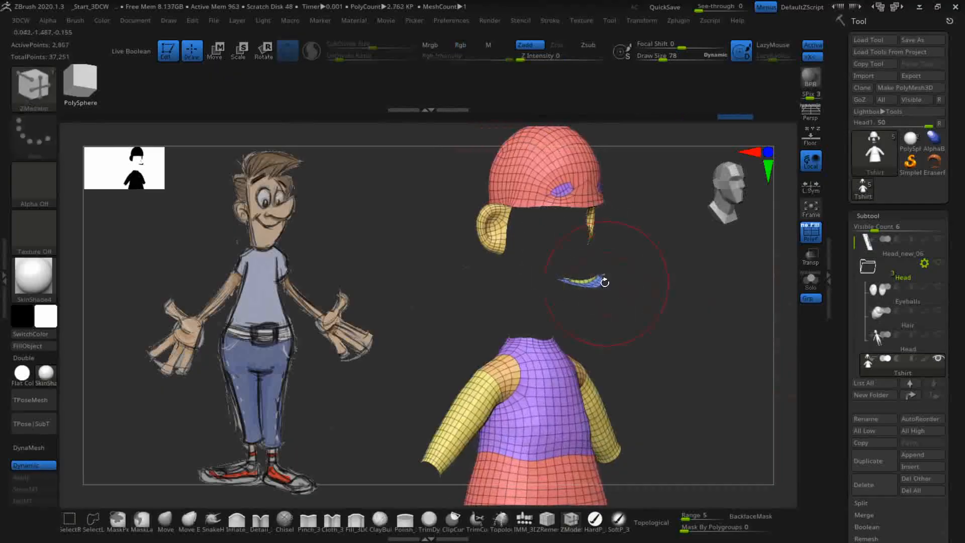
mouse_move(638, 310)
left_mouse_down()
mouse_move(614, 319)
mouse_move(649, 325)
left_mouse_up()
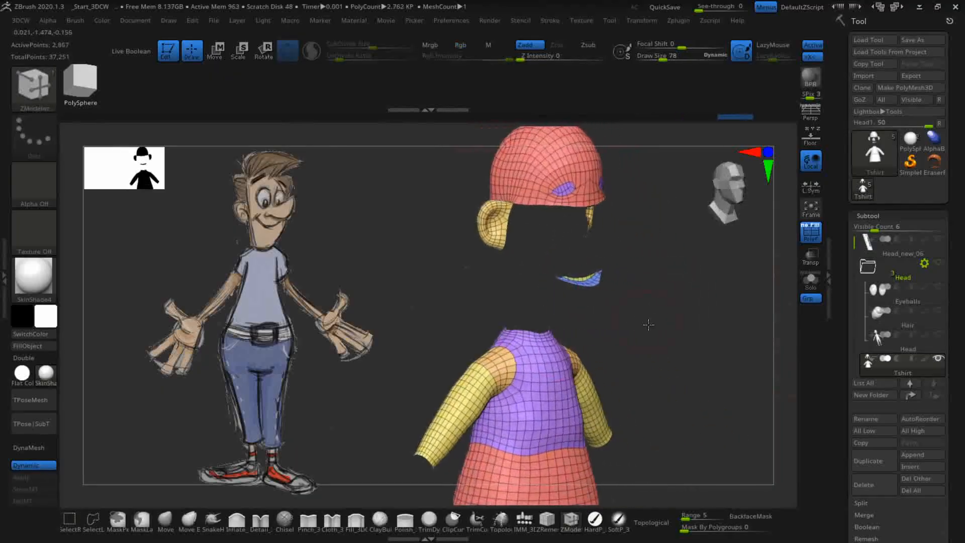
left_click(579, 277, "ctrl+shift")
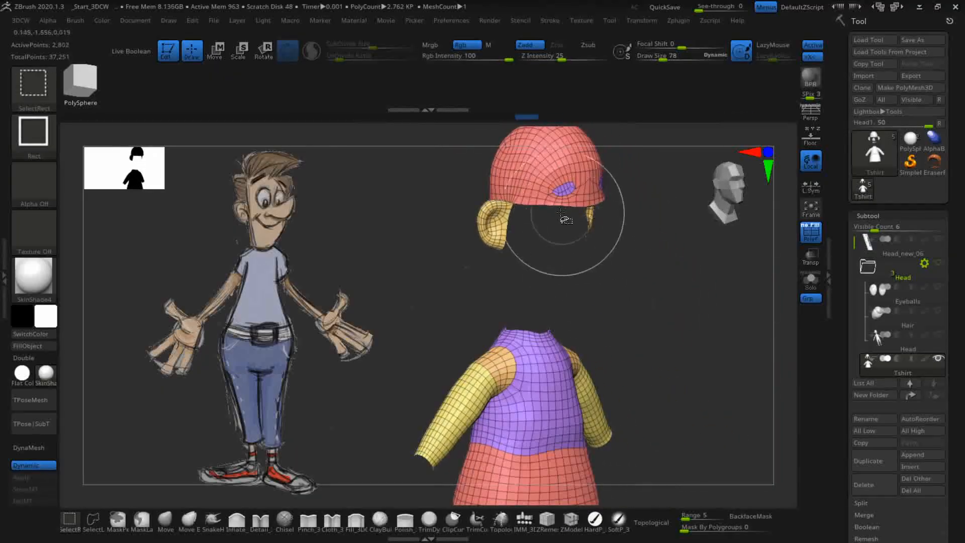
left_click(555, 187, "ctrl+shift")
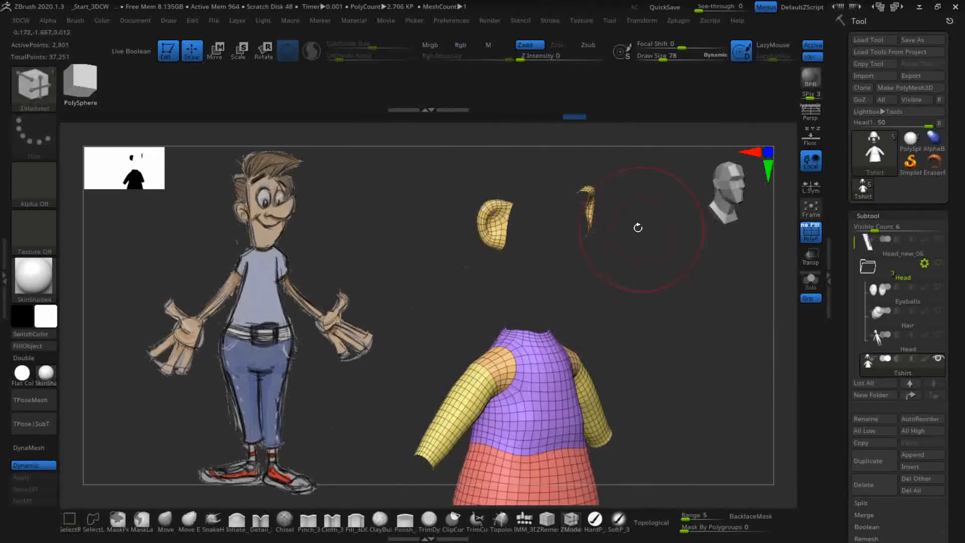
left_click(495, 224, "ctrl+shift")
- Merge the visible torso and sleeve polygons of the Tshirt subtool into a single polygroup
mouse_move(700, 297)
left_mouse_down()
mouse_move(658, 311)
mouse_move(677, 310)
mouse_move(593, 185)
mouse_move(687, 367)
mouse_move(736, 348)
mouse_move(704, 355)
mouse_move(657, 334)
mouse_move(732, 329)
mouse_move(713, 363)
left_mouse_up()
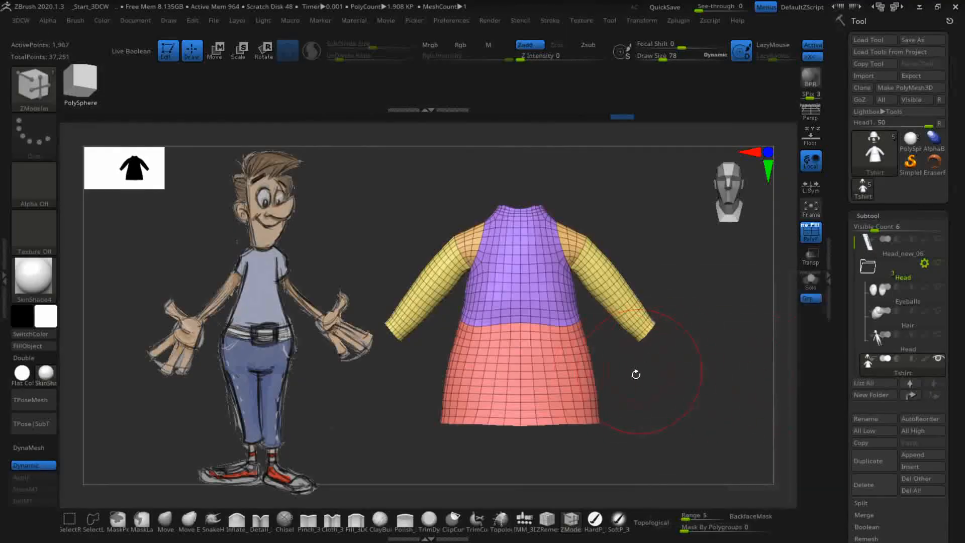
mouse_move(709, 404)
left_mouse_down()
mouse_move(696, 393)
mouse_move(710, 368)
left_mouse_up()
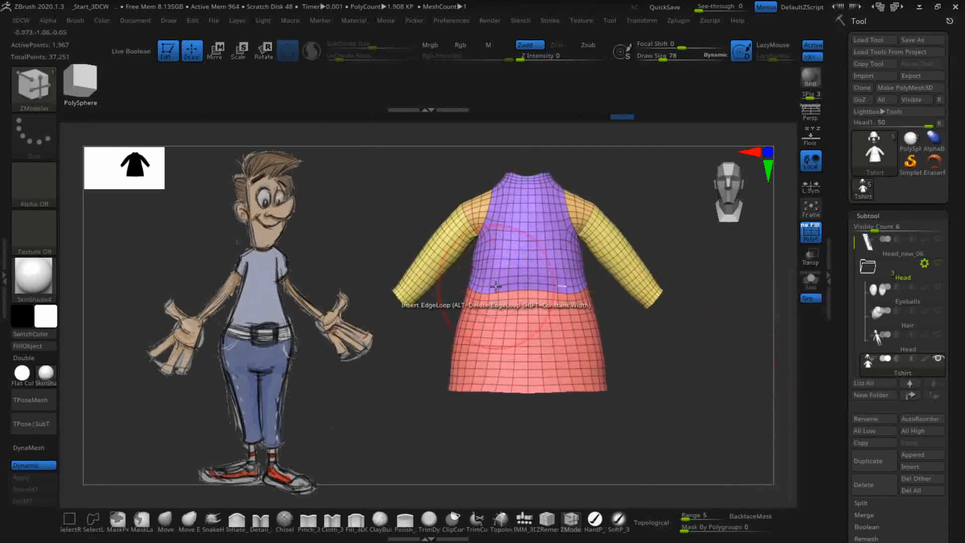
key("ctrl")
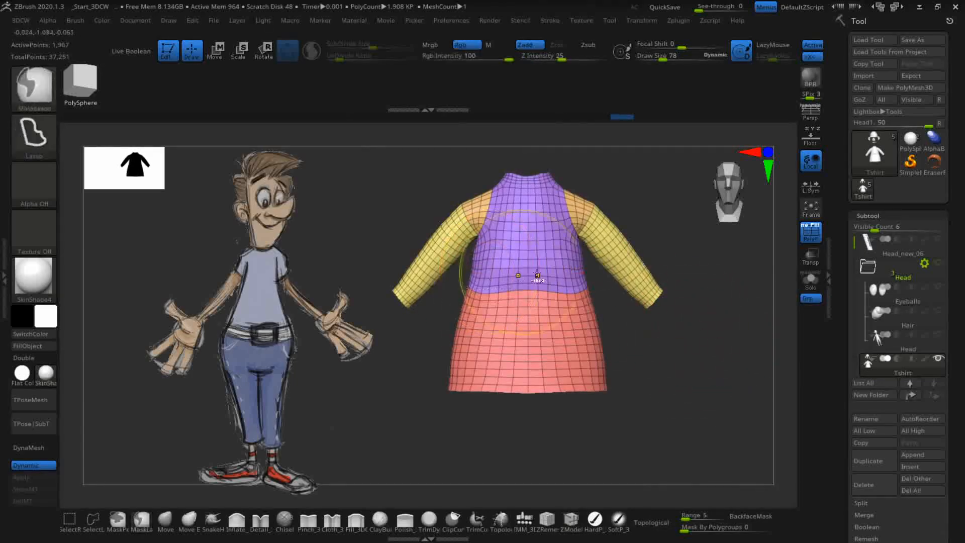
key("ctrl+w")
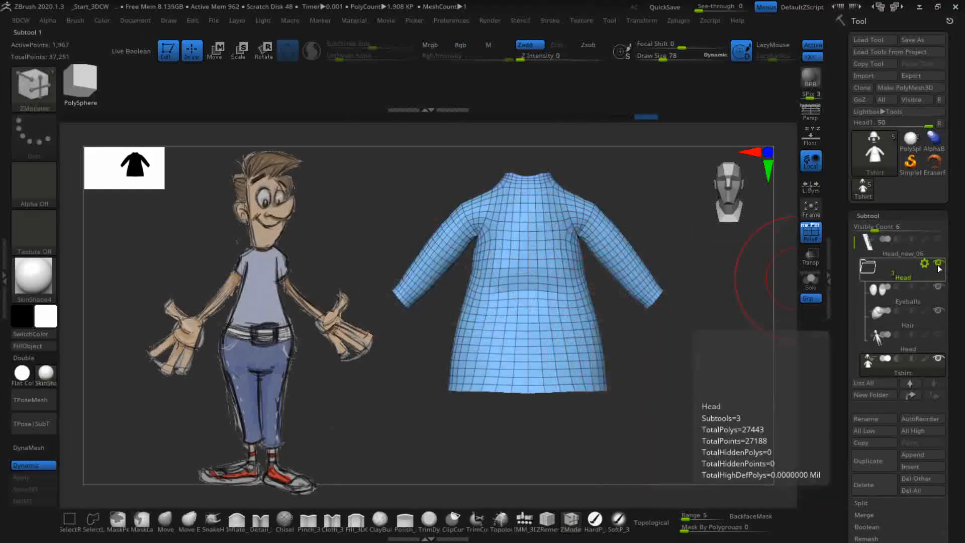
- Show the Head folder again and inspect how the shirt mesh sits on the body's torso and arms
left_click(939, 333)
mouse_move(718, 293)
left_mouse_down()
mouse_move(701, 294)
mouse_move(715, 307)
mouse_move(689, 261)
mouse_move(698, 255)
mouse_move(722, 328)
mouse_move(683, 304)
mouse_move(665, 331)
mouse_move(704, 340)
left_mouse_up()
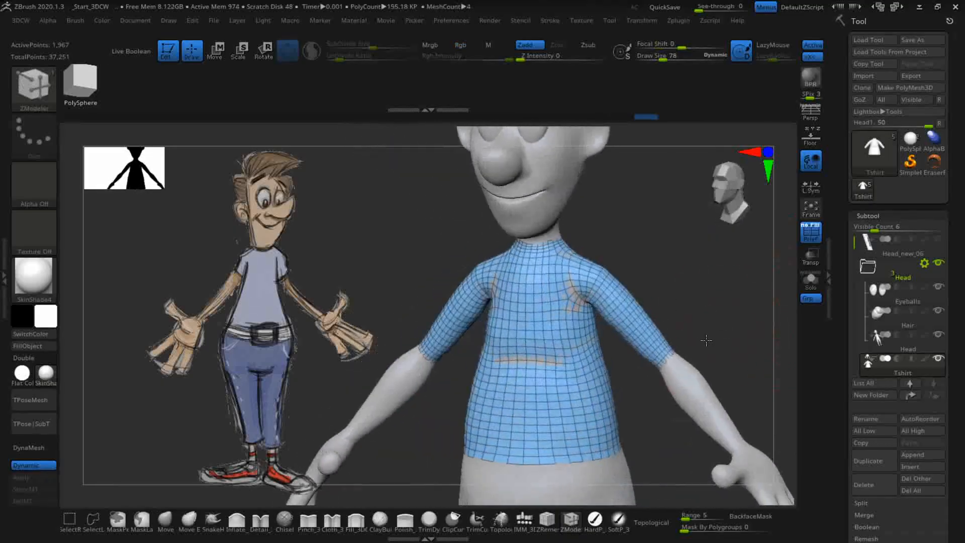
left_click_drag(702, 303, 635, 293)
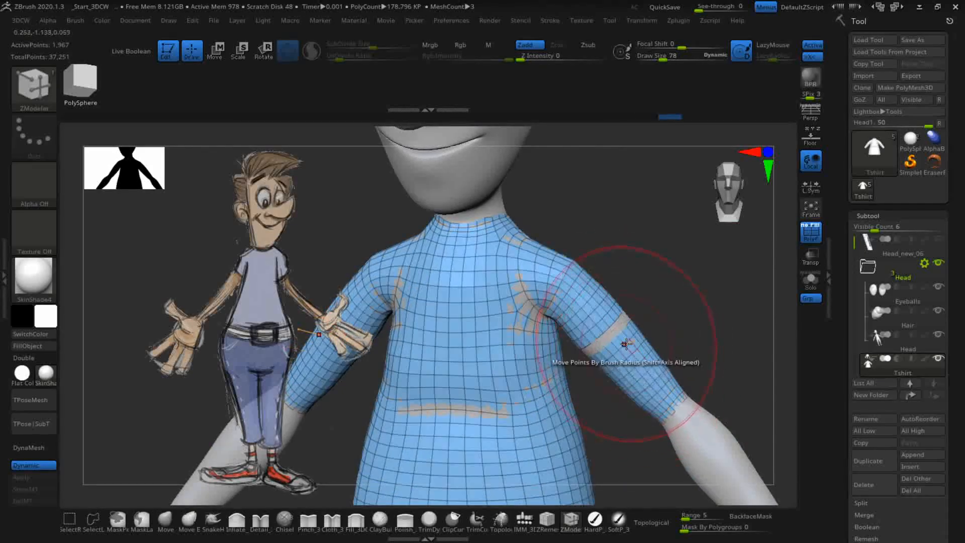
- Try deleting a lengthwise polygon strip on the sleeve piece below the gap, and undo it
left_click(625, 341)
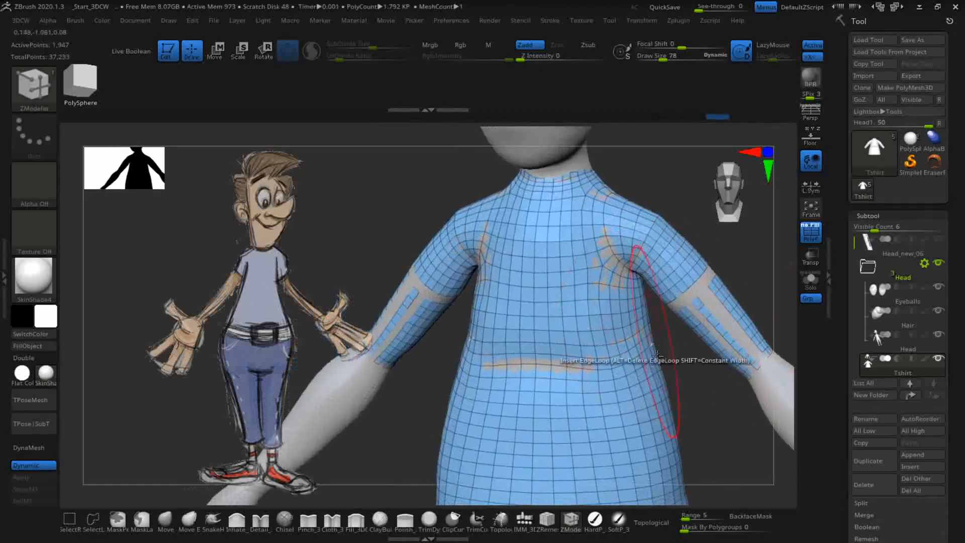
key("ctrl+z")
key("ctrl+z")
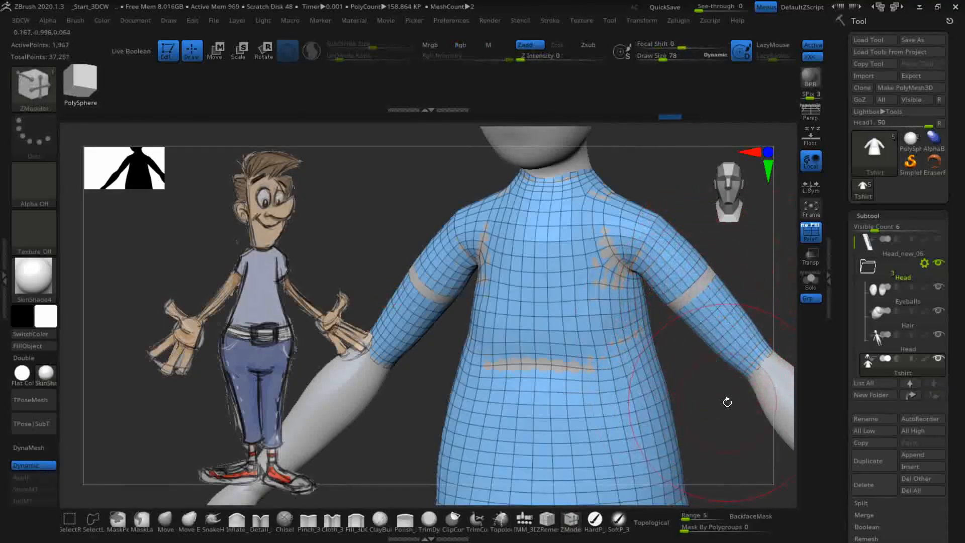
- Isolate the Tshirt subtool in Solo mode so only the shirt mesh is displayed
left_click_drag(709, 376, 636, 339)
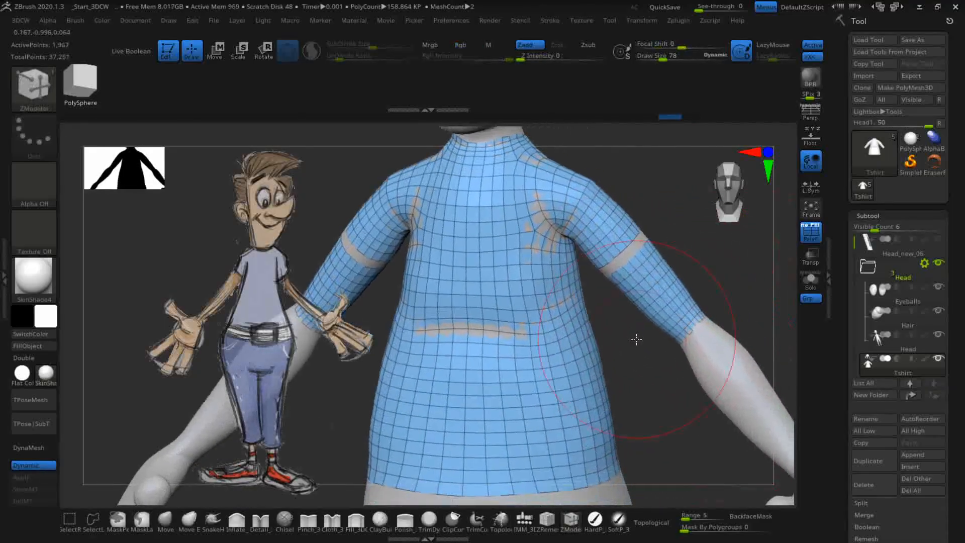
left_click(812, 282)
left_click_drag(701, 420, 708, 412)
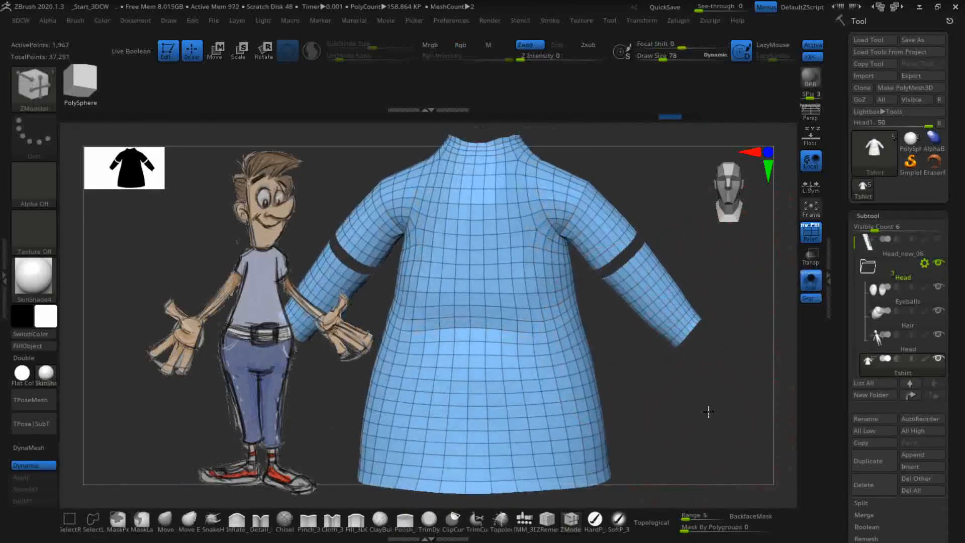
left_click(658, 295, "ctrl+shift")
key("ctrl+z")
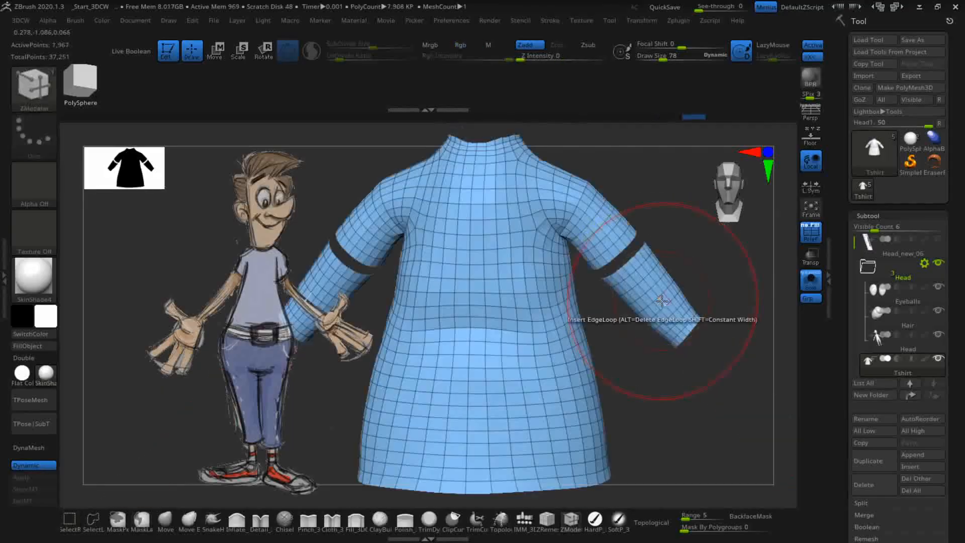
left_click_drag(676, 403, 702, 379)
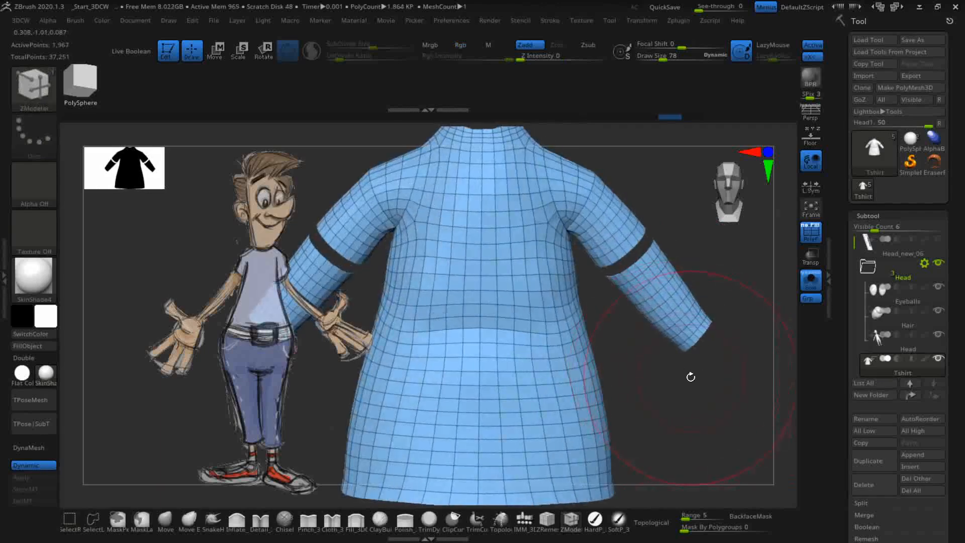
- Turn on double-sided display for the Tshirt subtool so the insides of the torso and sleeves are shown
left_click(29, 358)
left_click(666, 338)
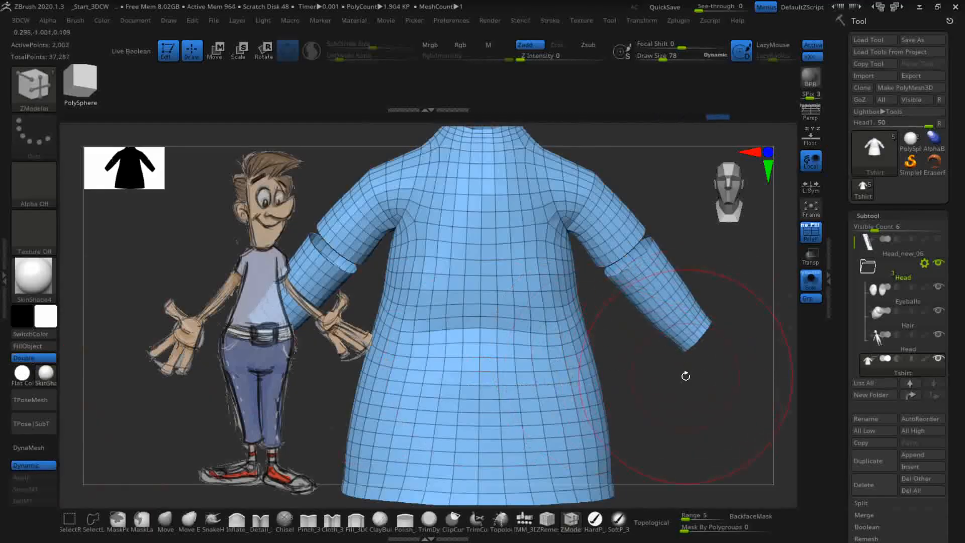
left_click_drag(685, 376, 665, 368)
left_click_drag(711, 394, 704, 345)
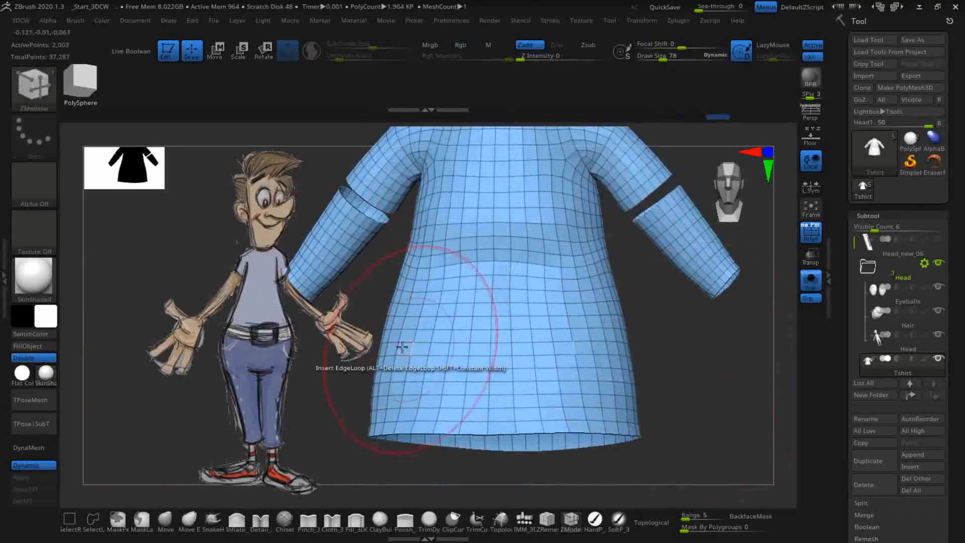
- Choose the MaskLasso brush for masking and mask the lower sleeve pieces beyond the gap
left_click(146, 519)
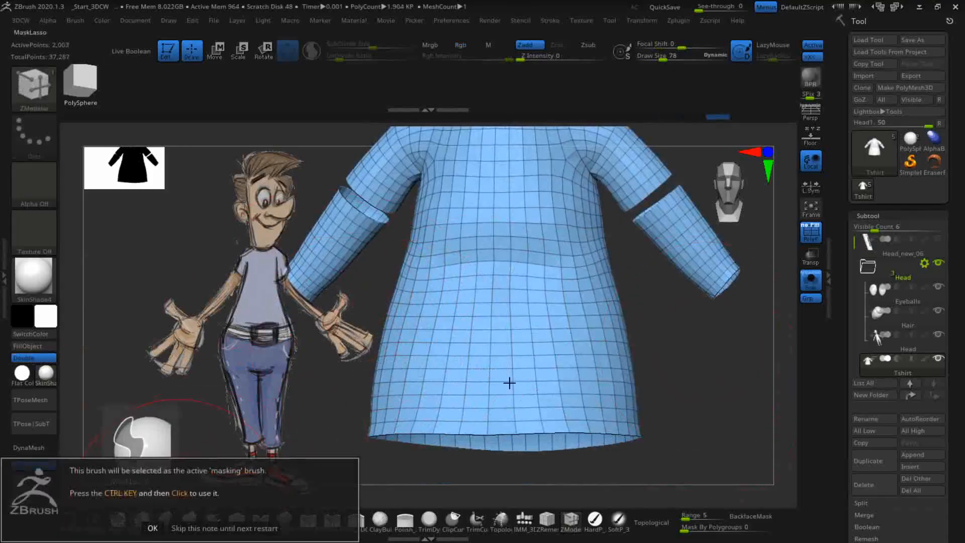
left_click(152, 527)
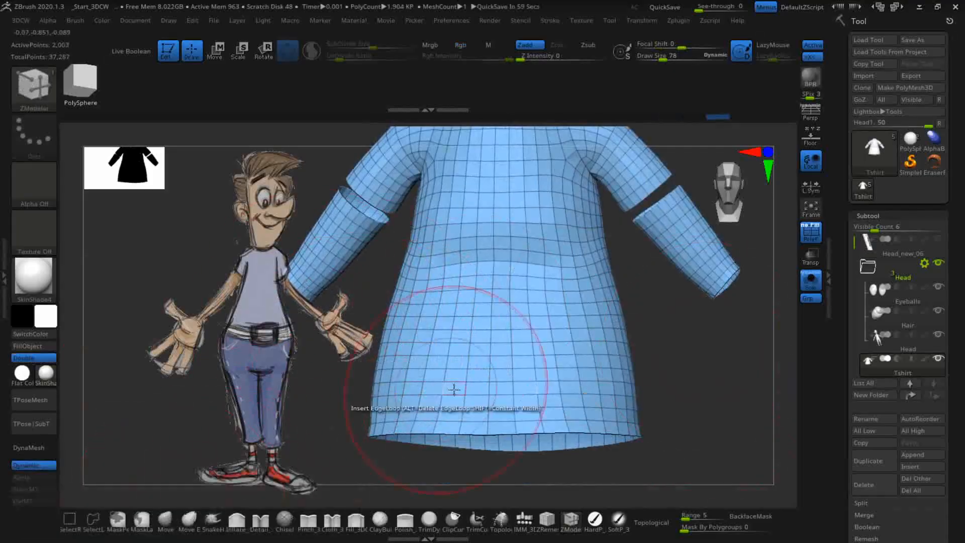
mouse_move(726, 317)
left_mouse_down("ctrl")
mouse_move(638, 284)
mouse_move(621, 249)
mouse_move(624, 220)
mouse_move(714, 174)
mouse_move(760, 218)
mouse_move(754, 342)
mouse_move(739, 367)
left_mouse_up("ctrl")
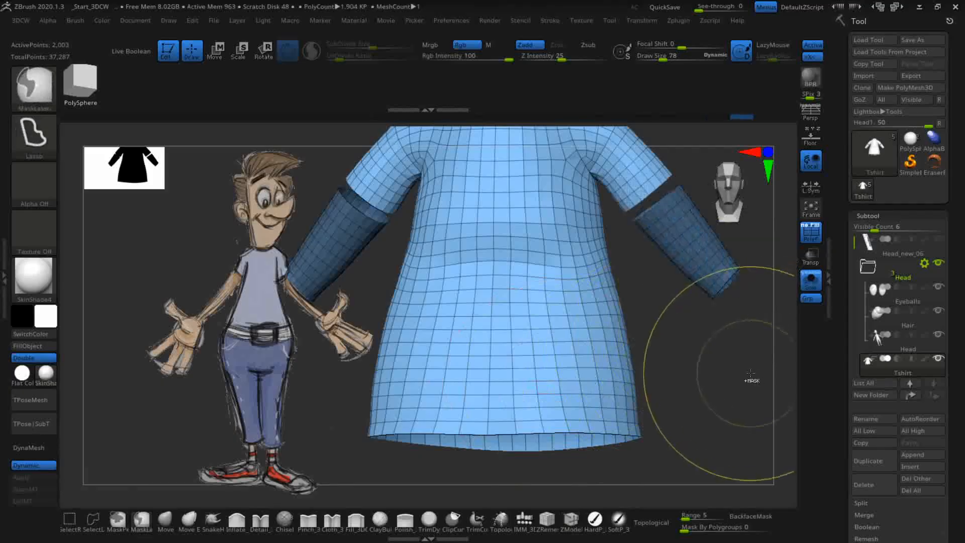
- Try to split the unmasked points of the Tshirt subtool into a separate subtool
key("b")
key("z")
key("m")
left_click(19, 22)
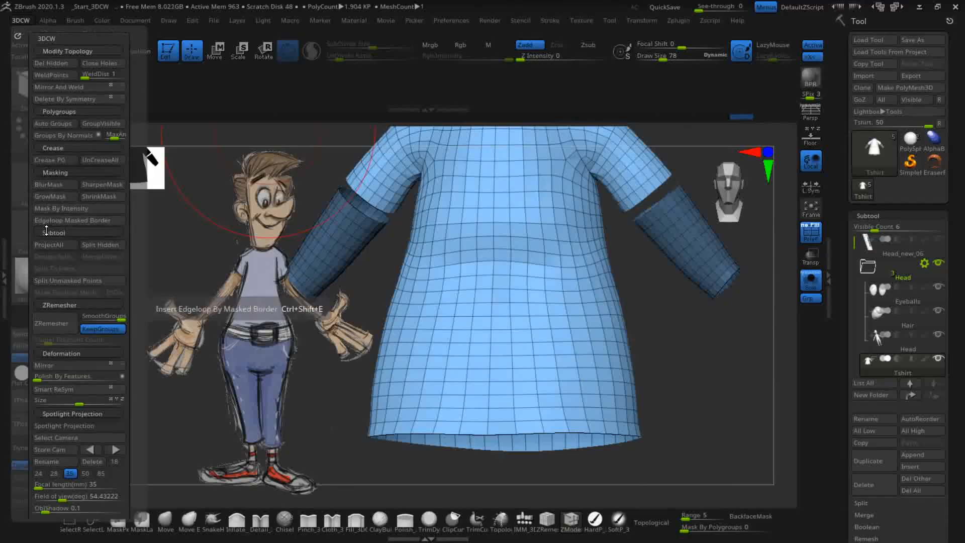
left_click(60, 280)
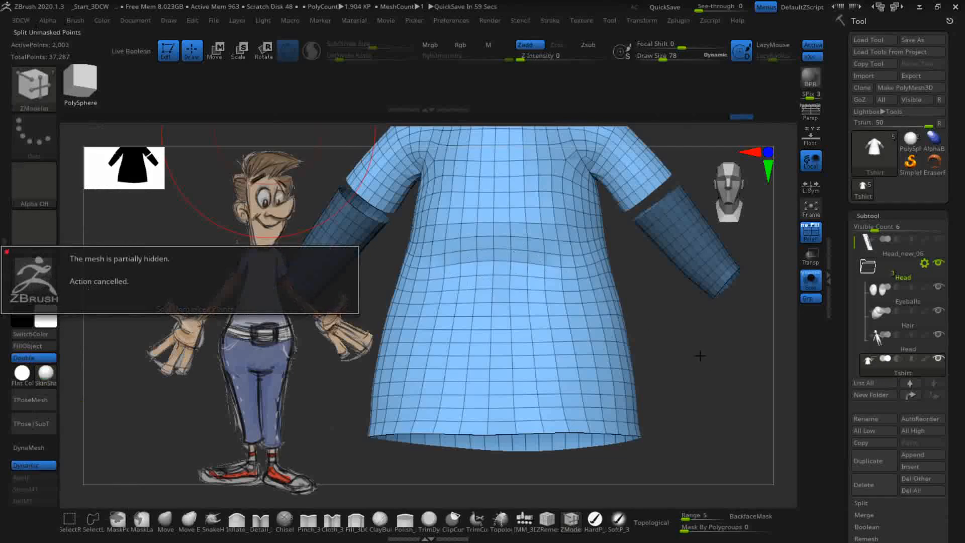
left_click_drag(723, 352, 704, 391)
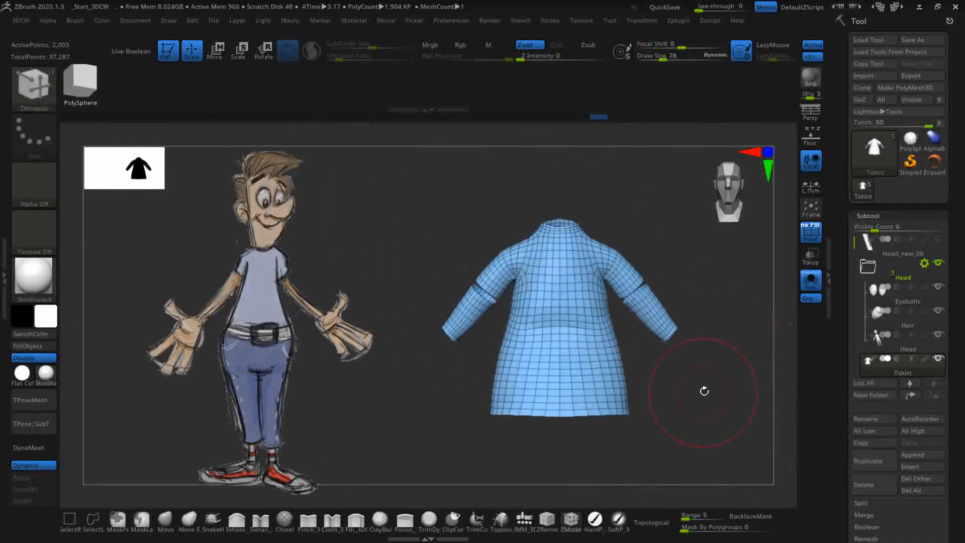
- Delete the hidden geometry of the Tshirt subtool
left_click(20, 21)
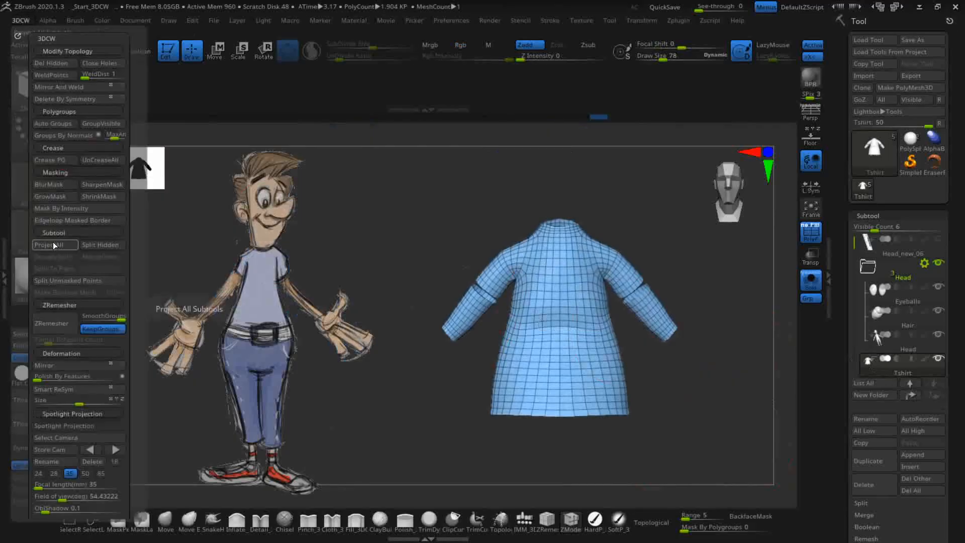
left_click(46, 65)
left_click_drag(682, 400, 652, 376)
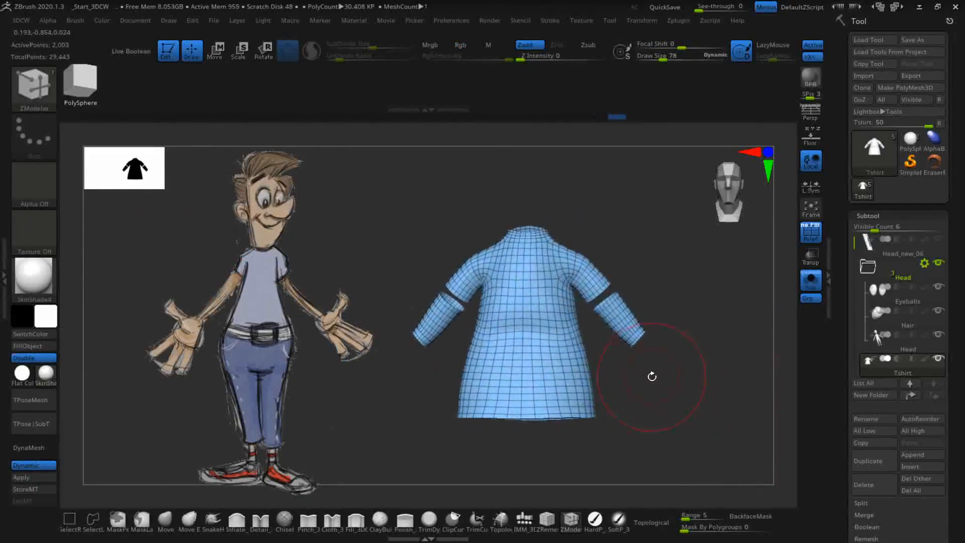
- Lasso-mask both detached lower sleeve pieces, leaving the torso and short sleeves unmasked
key("ctrl")
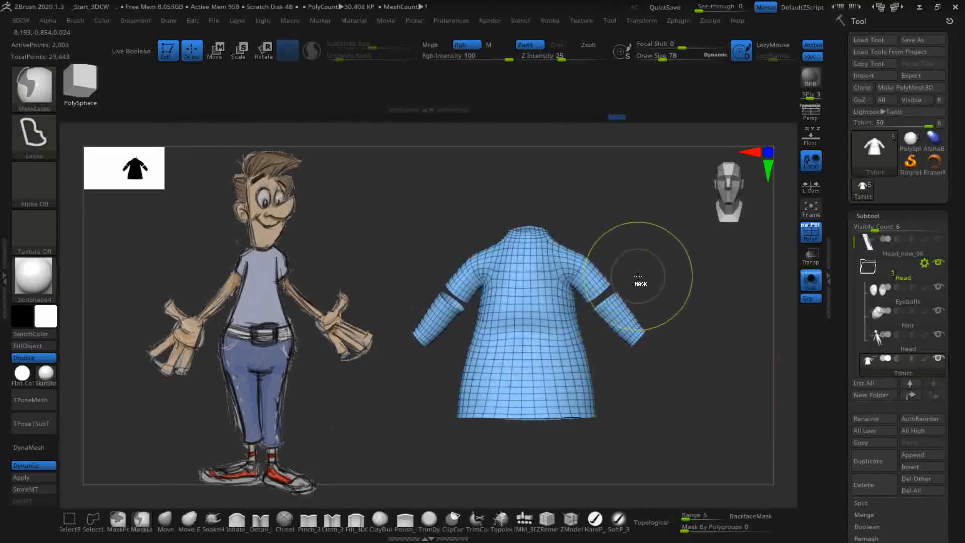
mouse_move(595, 305)
left_mouse_down("ctrl")
mouse_move(611, 345)
mouse_move(700, 291)
left_mouse_up("ctrl")
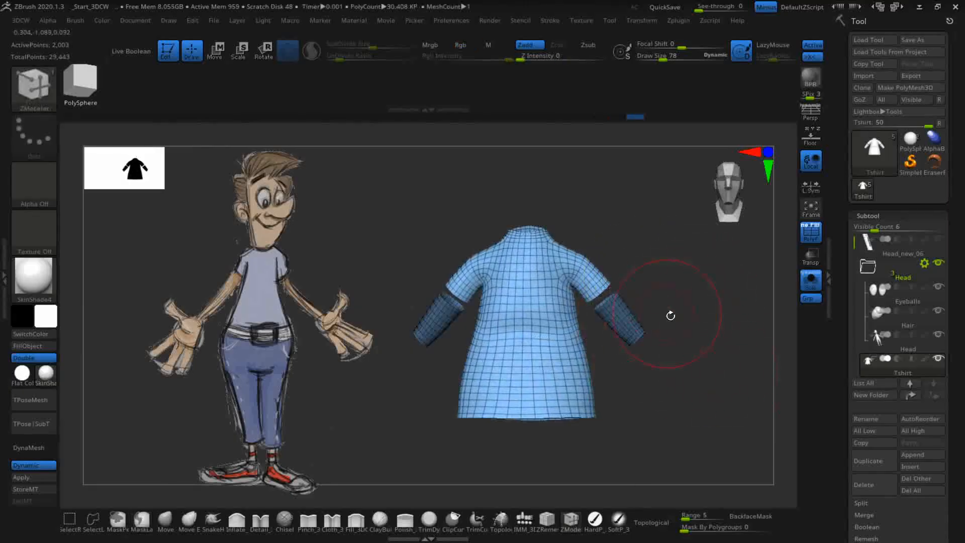
key("ctrl")
left_click_drag(700, 338, 655, 340, "shift")
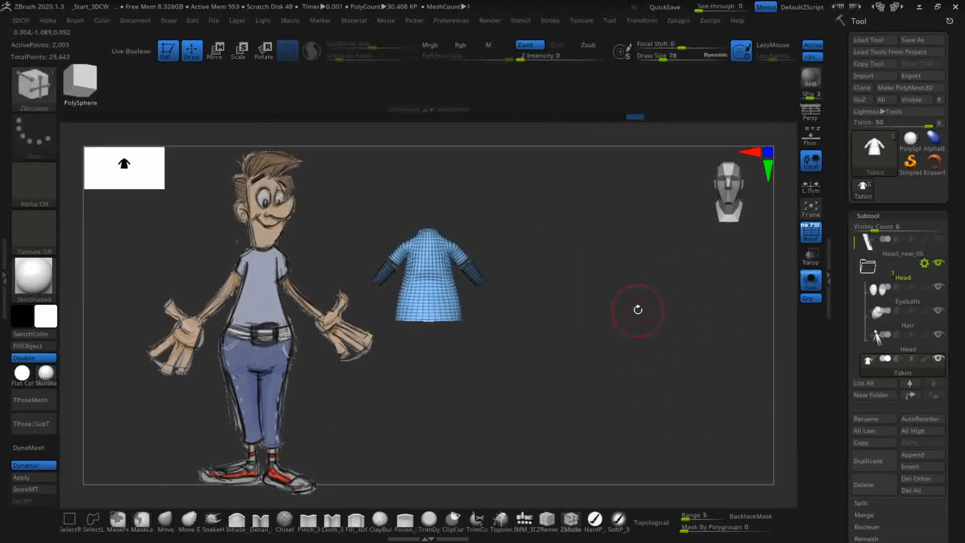
left_click_drag(623, 282, 701, 417, "alt")
left_click_drag(628, 404, 616, 388)
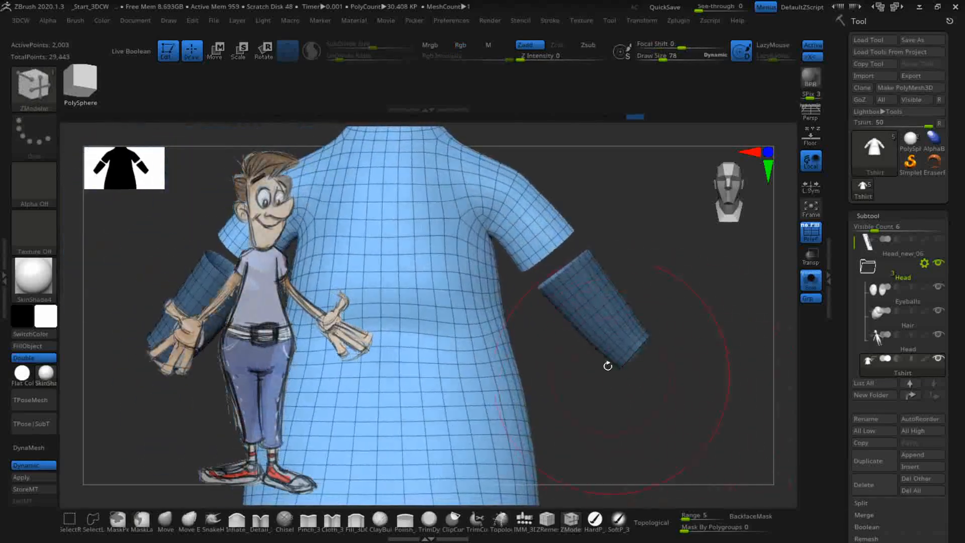
left_click_drag(587, 234, 583, 237, "ctrl")
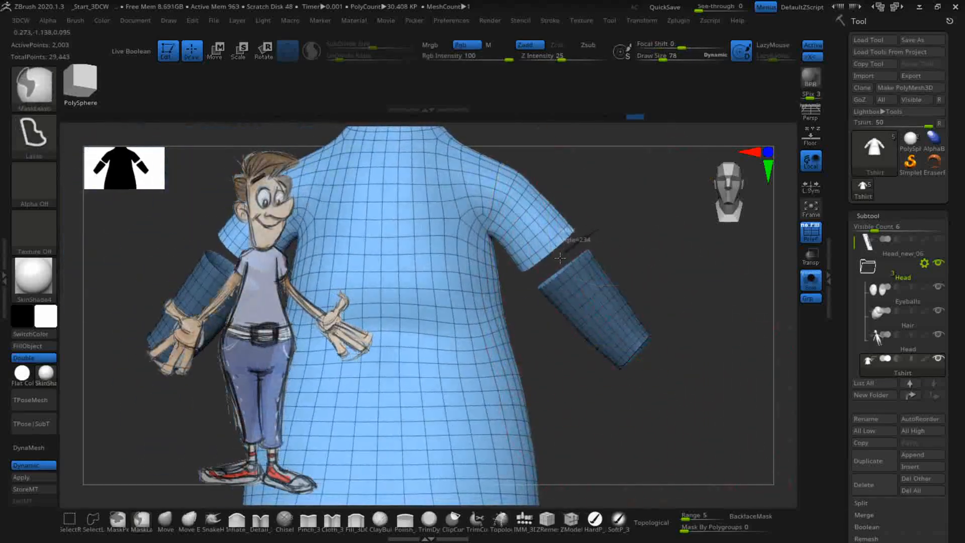
mouse_move(538, 275)
left_mouse_down("ctrl")
mouse_move(567, 372)
mouse_move(734, 282)
mouse_move(578, 242)
left_mouse_up("ctrl")
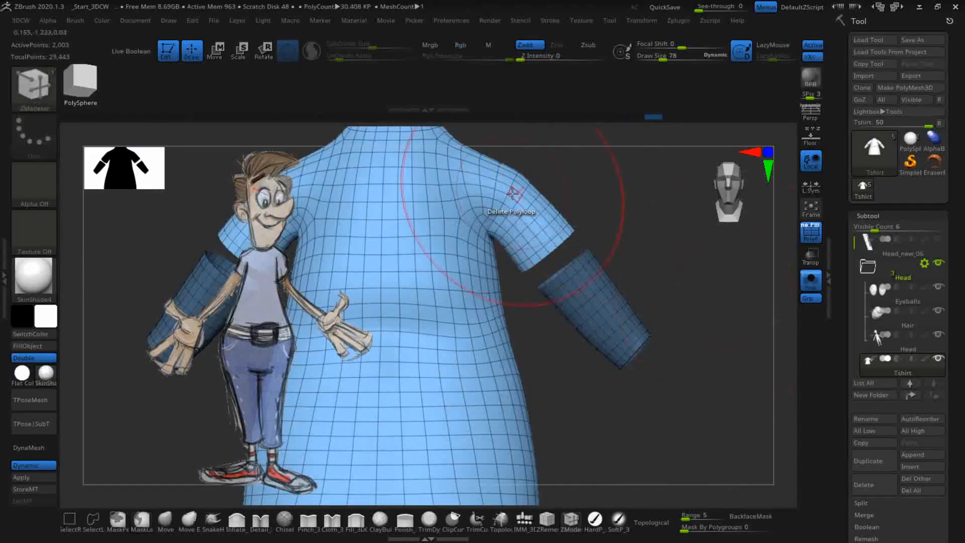
- Split the unmasked torso and short sleeves into their own subtool and delete the Tshirt subtool holding the lower sleeve pieces
left_click(19, 21)
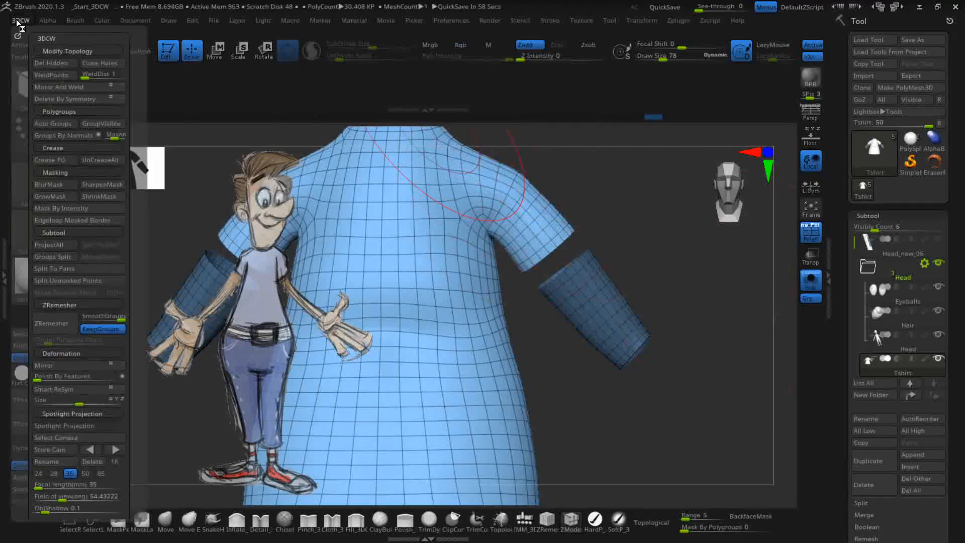
left_click(86, 280)
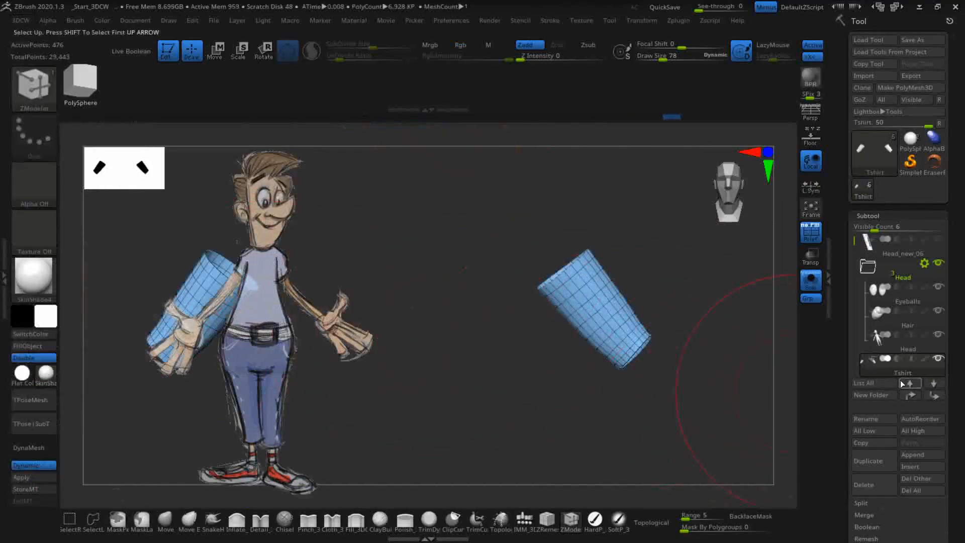
left_click_drag(854, 240, 886, 408)
mouse_move(909, 347)
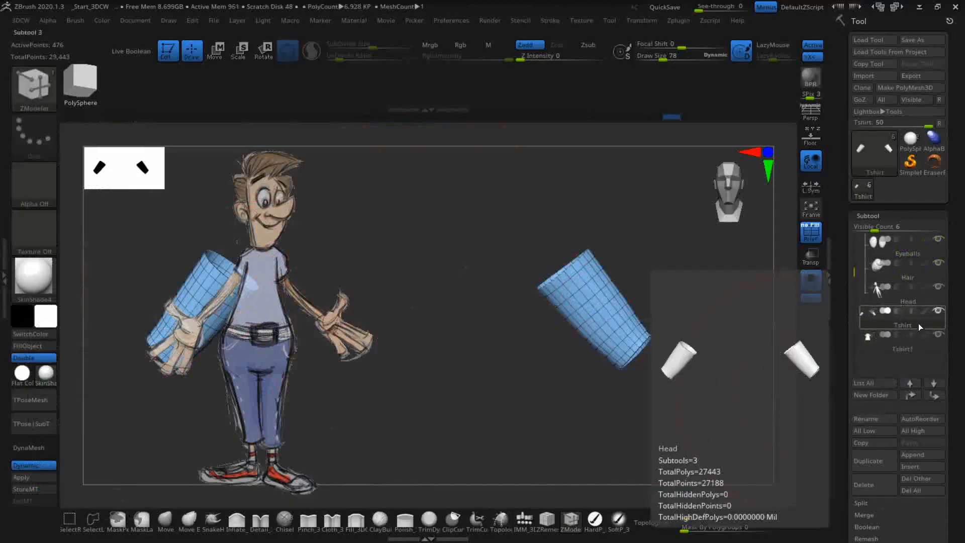
left_click(876, 482)
left_click(756, 511)
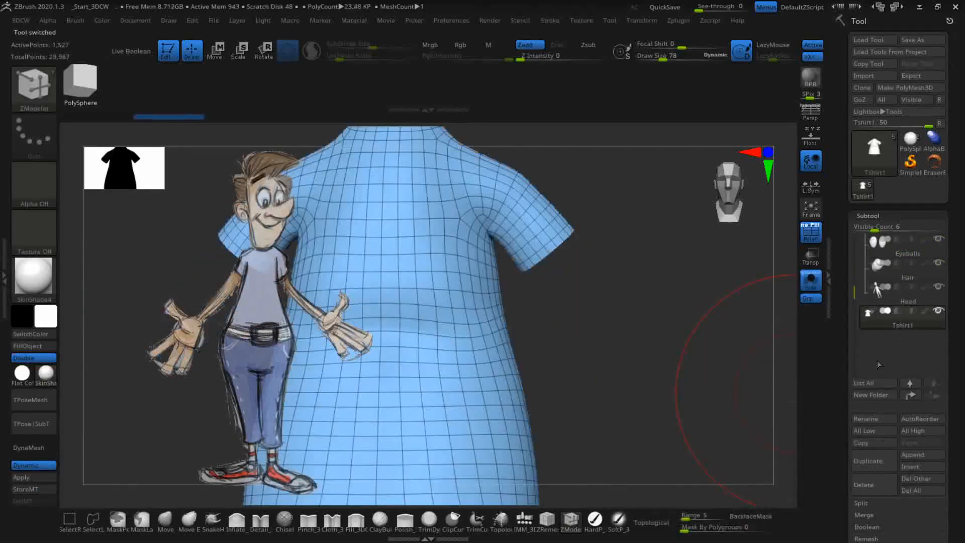
- Leave Solo mode and check the short-sleeved shirt mesh against the character's body
mouse_move(644, 334)
left_mouse_down("alt")
mouse_move(655, 313)
mouse_move(674, 330)
mouse_move(650, 284)
mouse_move(662, 378)
left_mouse_up("alt")
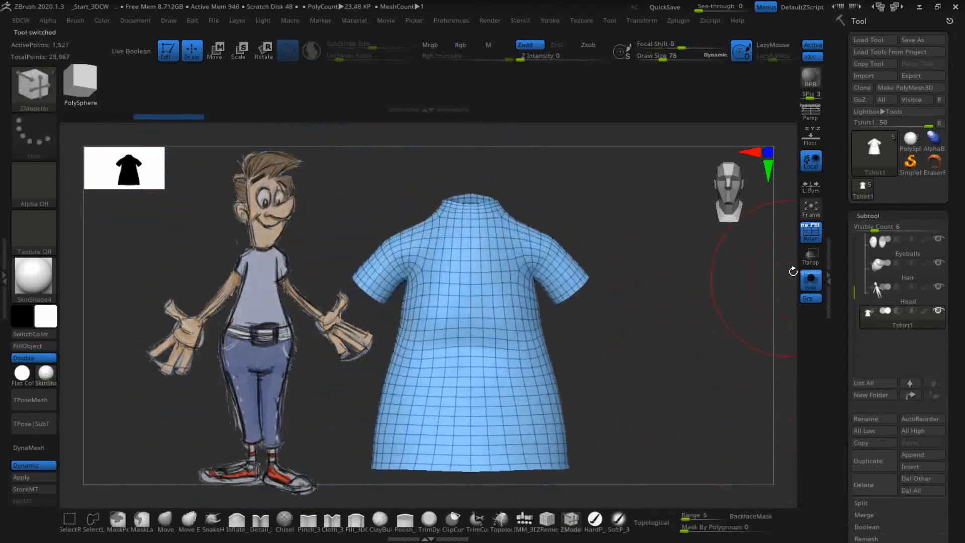
left_click(811, 280)
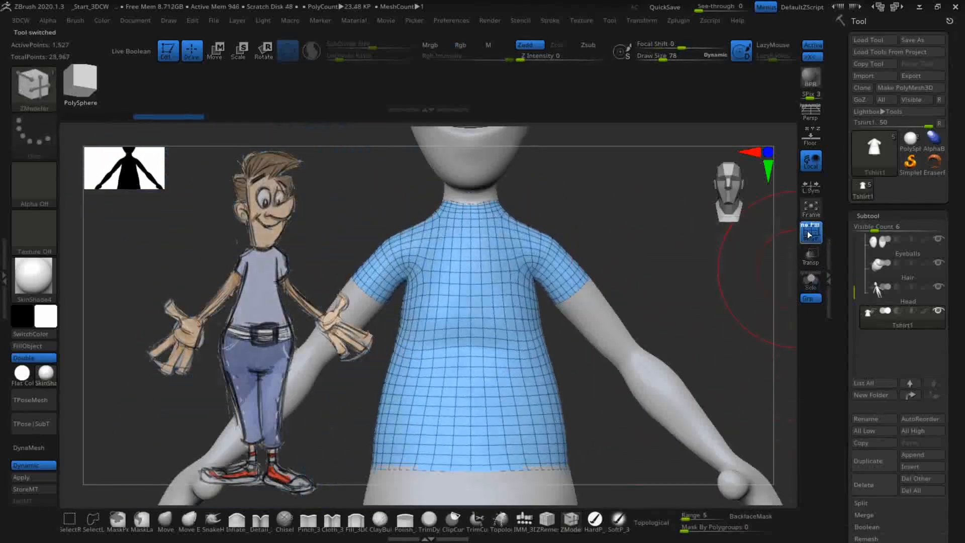
left_click(810, 232)
left_click(812, 235)
left_click_drag(700, 261, 714, 317)
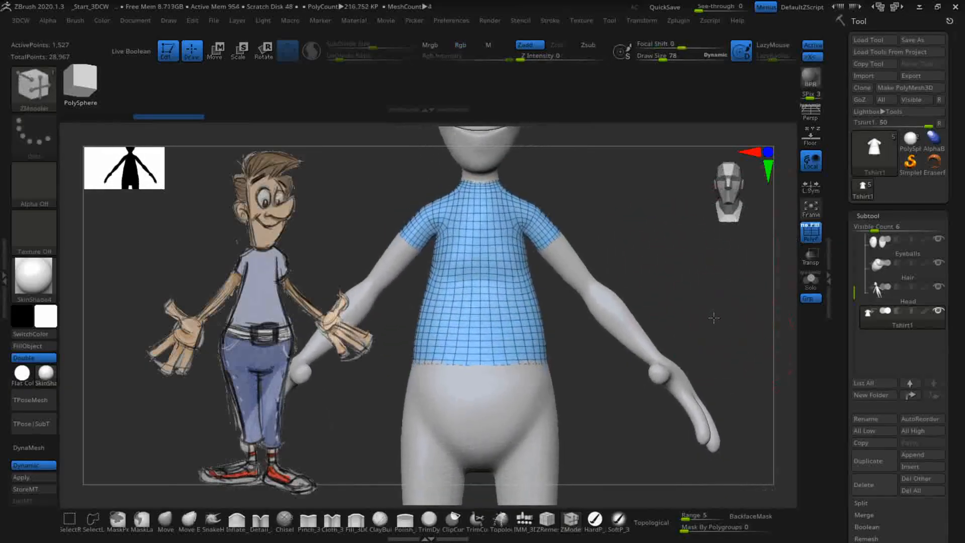
- Preview an extraction of the fully unmasked Tshirt1 mesh with thickness 0.02
left_click_drag(839, 532, 843, 404)
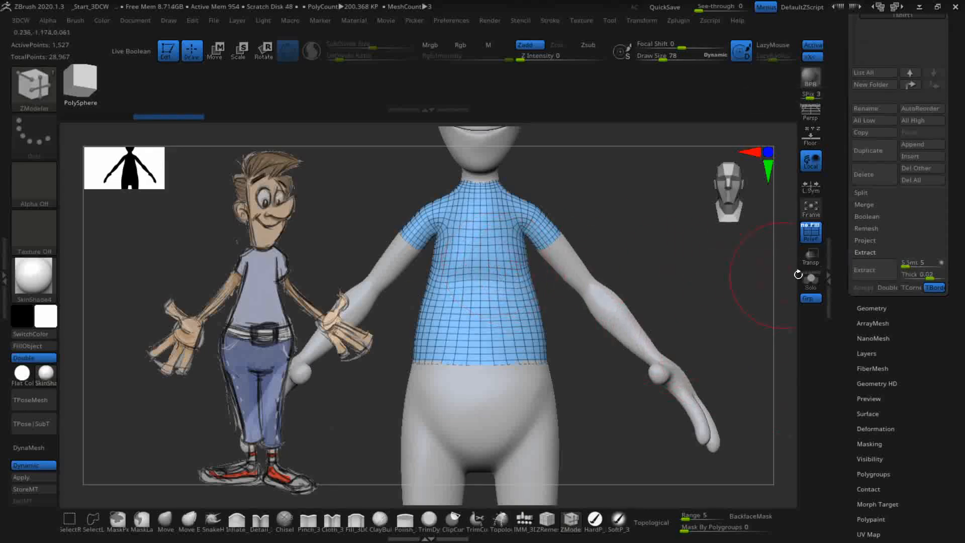
left_click(877, 269)
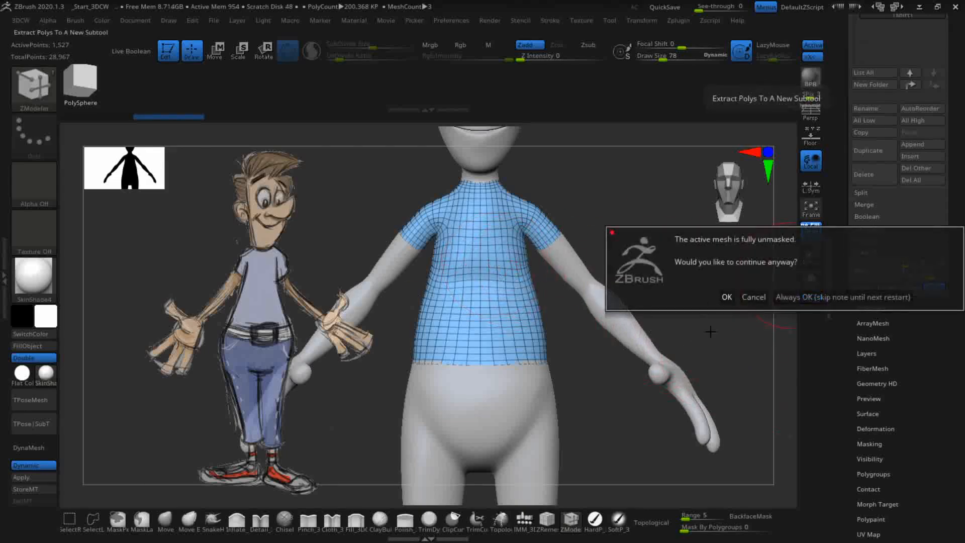
left_click(727, 297)
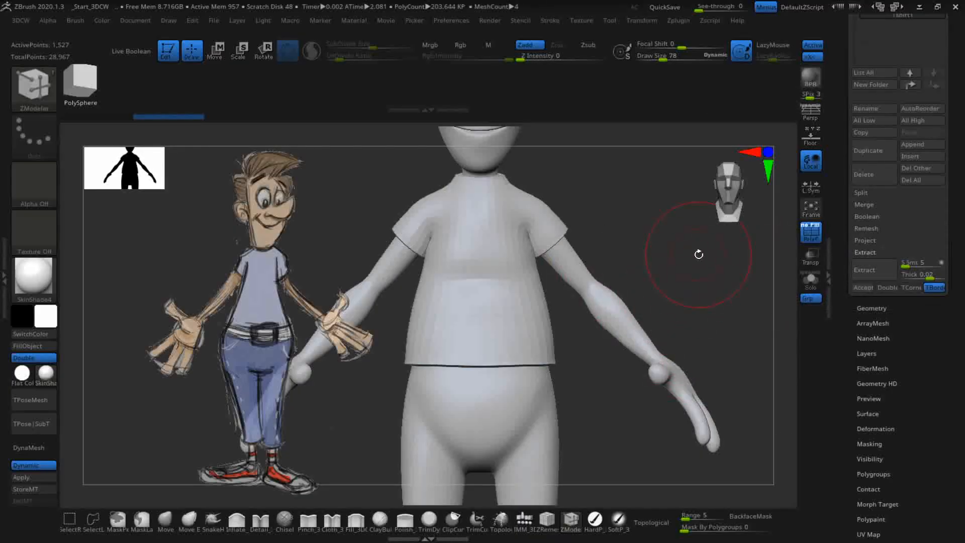
- Extract the Tshirt1 mesh again with thickness 0.01 and accept the result as a new subtool
mouse_move(644, 252)
left_mouse_down()
mouse_move(639, 241)
mouse_move(626, 250)
left_mouse_up()
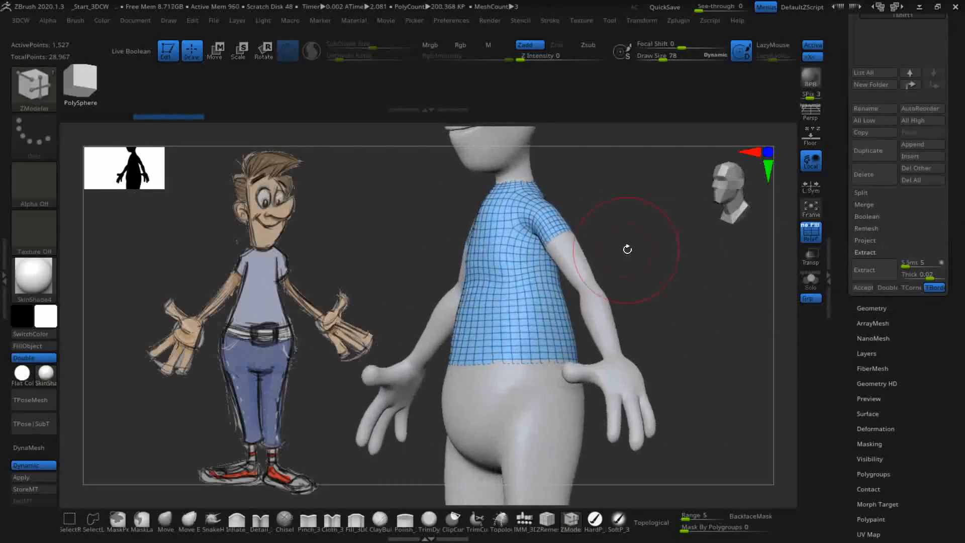
left_click_drag(678, 282, 690, 355, "alt")
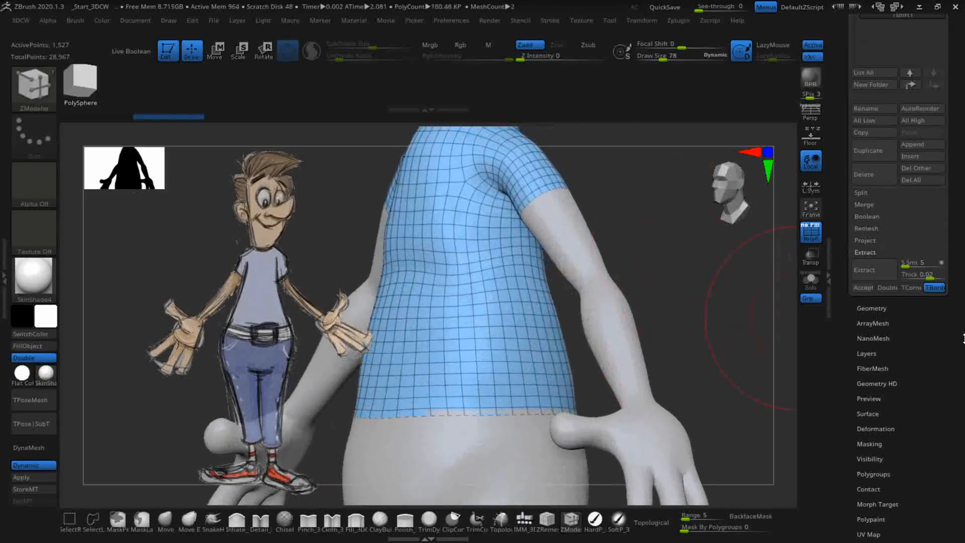
left_click(919, 276)
type(".01")
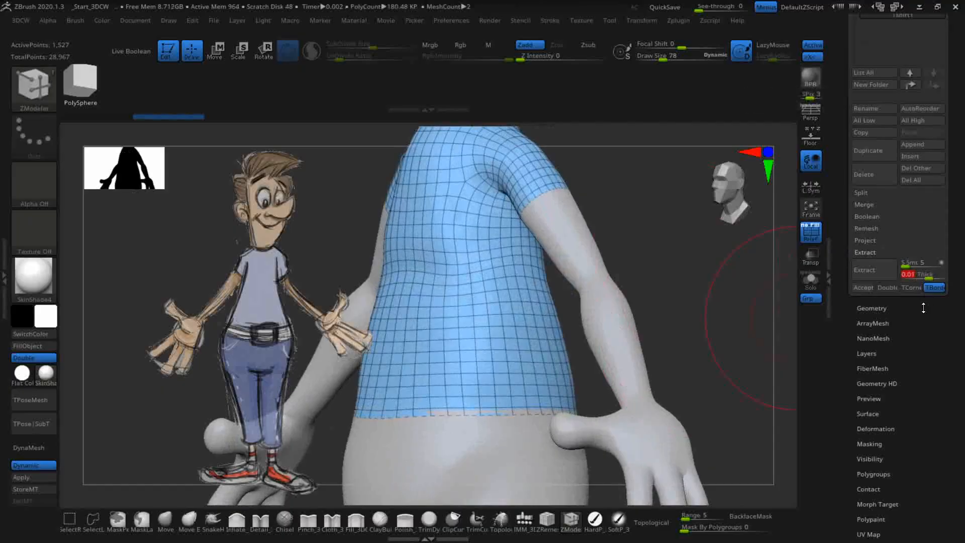
left_click(870, 270)
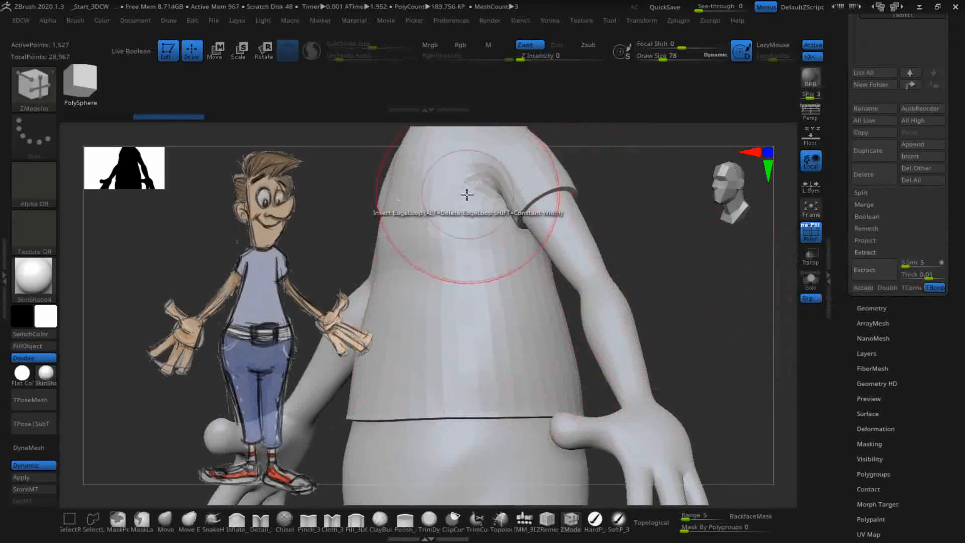
left_click(863, 289)
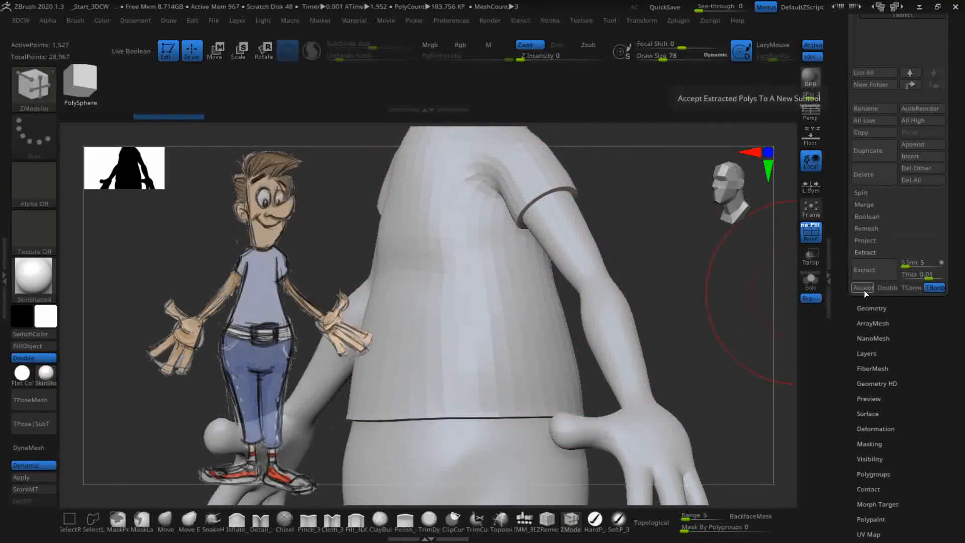
left_click_drag(681, 319, 807, 522)
left_click_drag(842, 115, 850, 336)
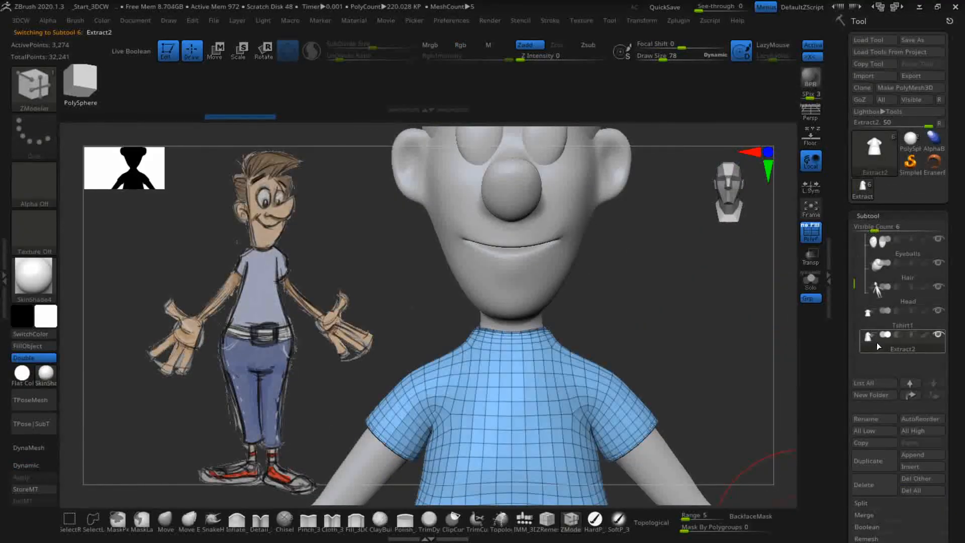
- Isolate the Tshirt1 subtool in Solo mode and examine its single-layer surface with double-sided display off
mouse_move(881, 324)
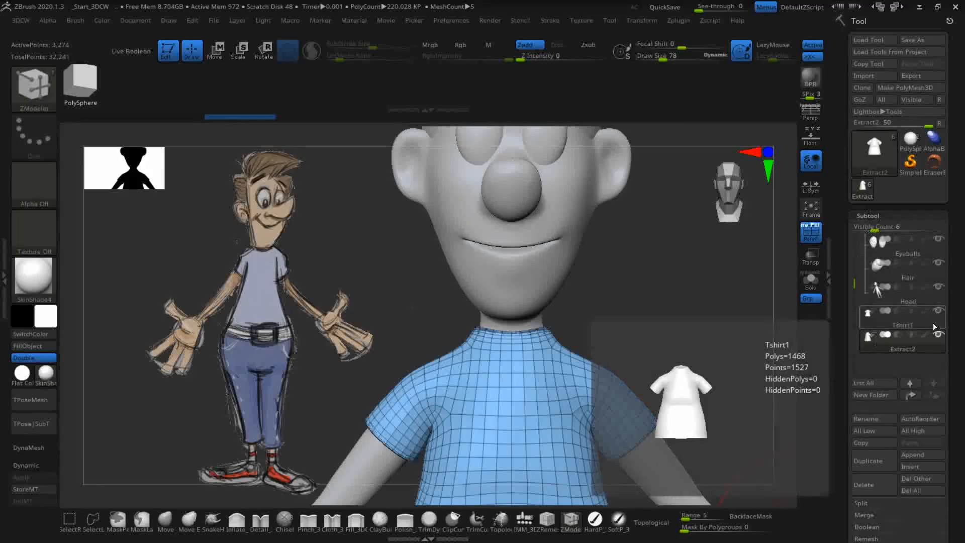
mouse_move(903, 348)
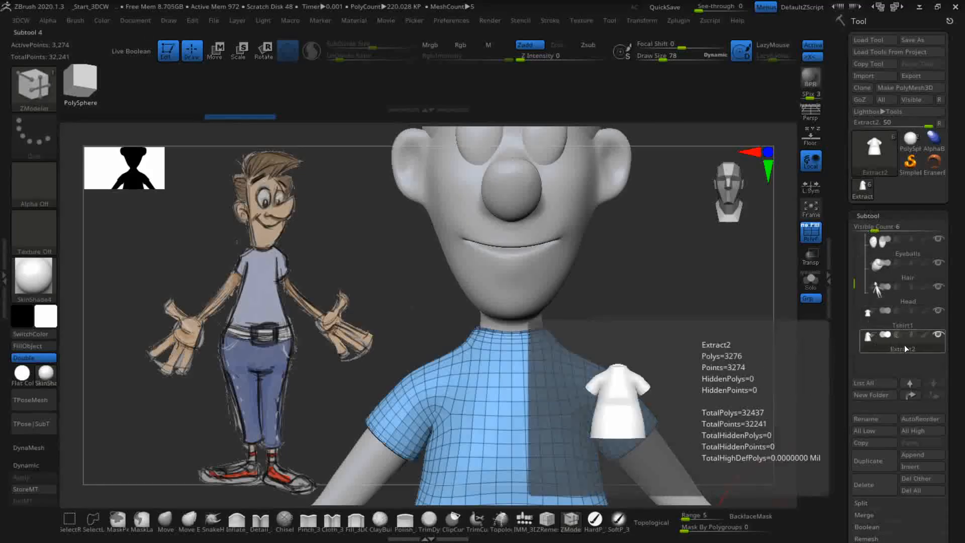
left_click(900, 324)
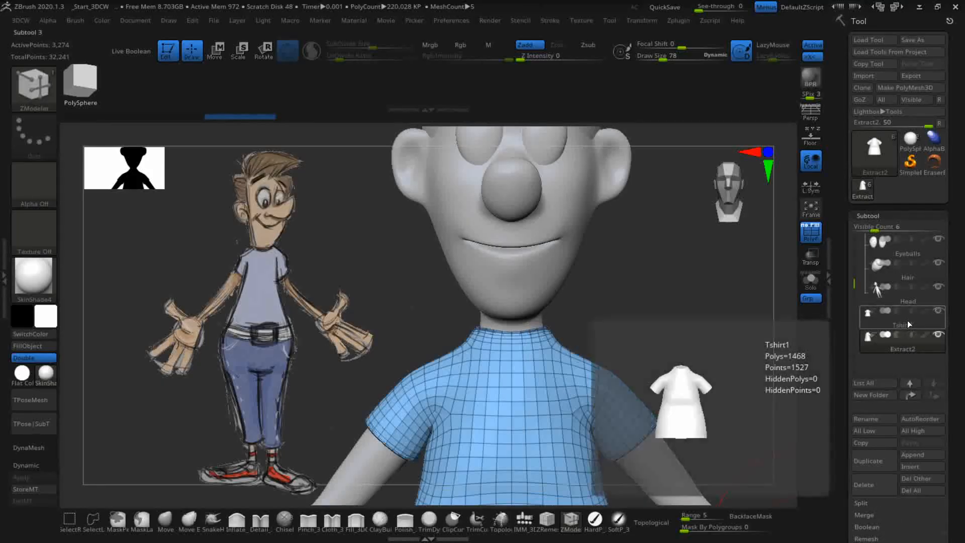
left_click(906, 321)
left_click(815, 276)
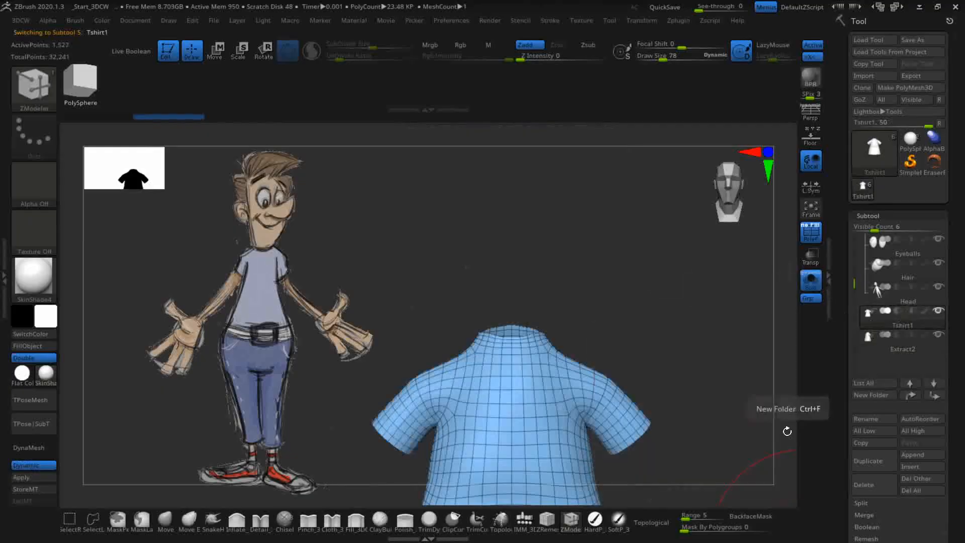
left_click_drag(678, 354, 267, 475, "alt")
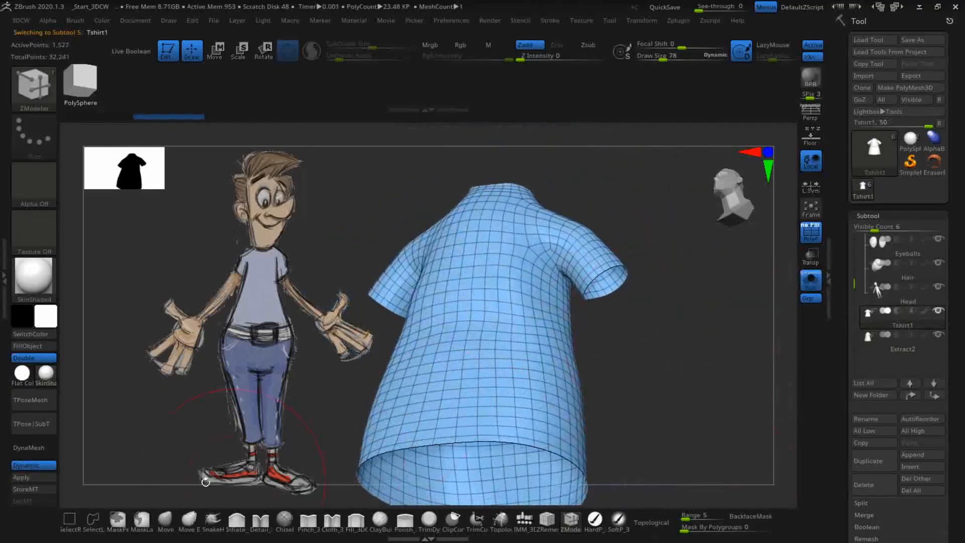
left_click(38, 357)
mouse_move(719, 353)
left_mouse_down()
mouse_move(739, 392)
mouse_move(653, 301)
mouse_move(711, 362)
mouse_move(758, 492)
mouse_move(731, 446)
mouse_move(694, 331)
mouse_move(698, 369)
mouse_move(713, 346)
mouse_move(680, 321)
mouse_move(693, 364)
mouse_move(685, 389)
mouse_move(701, 384)
left_mouse_up()
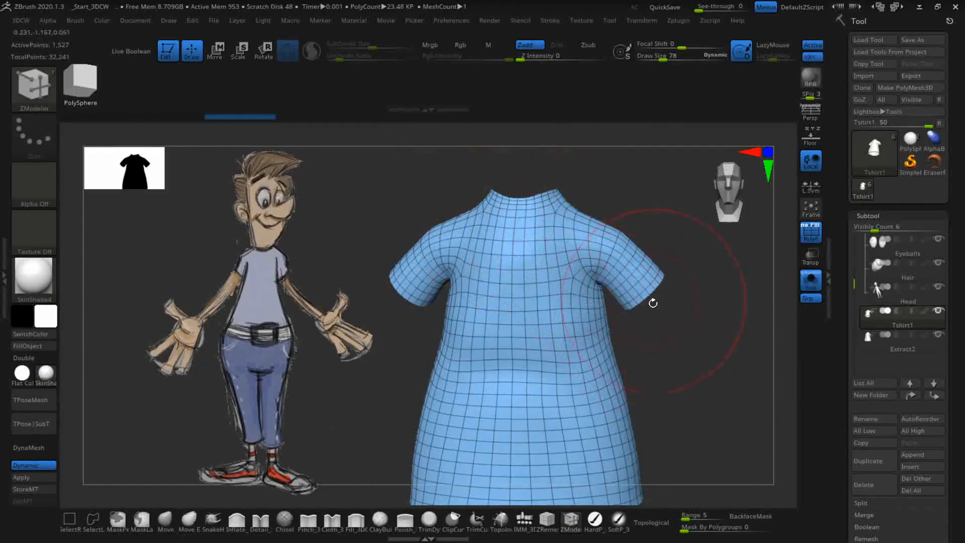
mouse_move(726, 381)
left_mouse_down()
mouse_move(700, 384)
mouse_move(653, 302)
left_mouse_up()
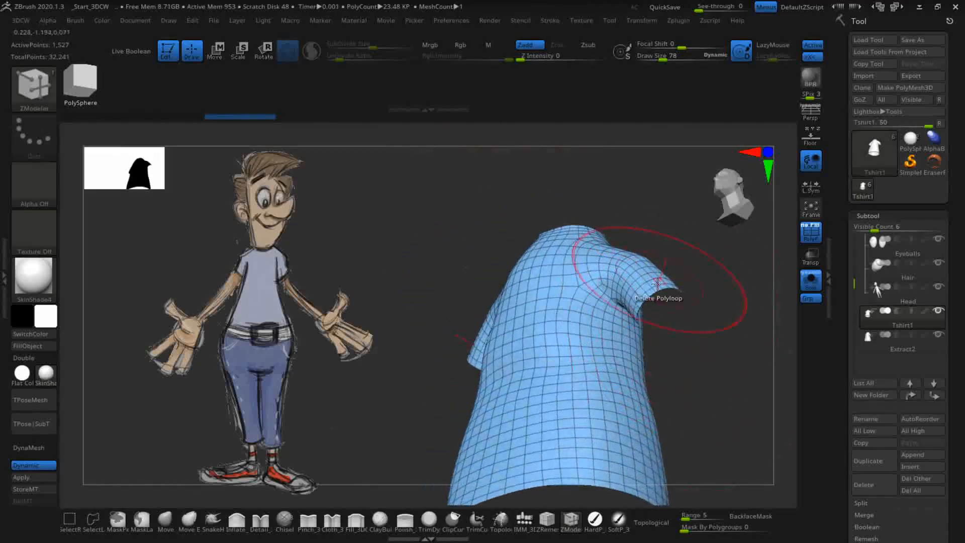
left_click_drag(398, 383, 431, 407, "shift")
mouse_move(502, 378)
left_mouse_down()
mouse_move(487, 381)
mouse_move(553, 377)
left_mouse_up()
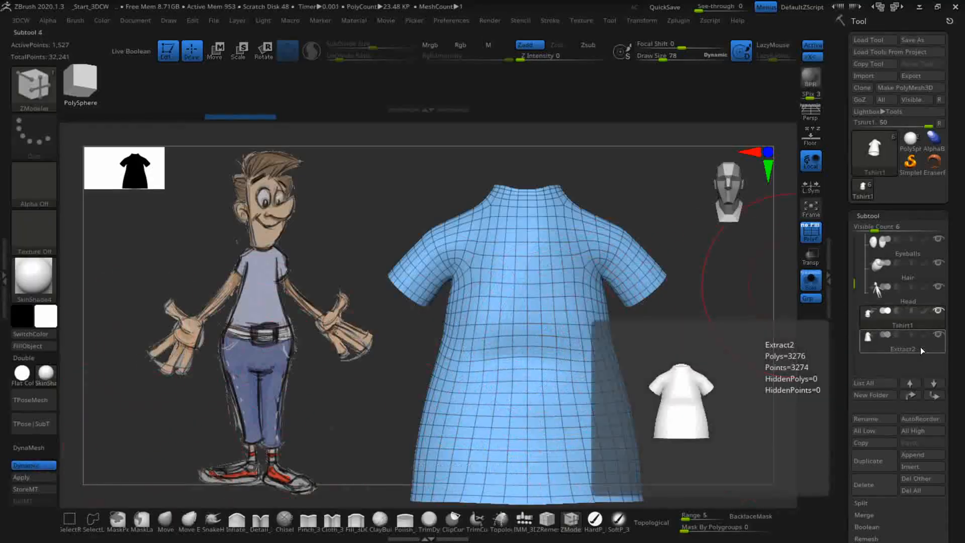
- Switch to the Extract2 shell and examine its inner and outer surfaces with double-sided display off
mouse_move(897, 345)
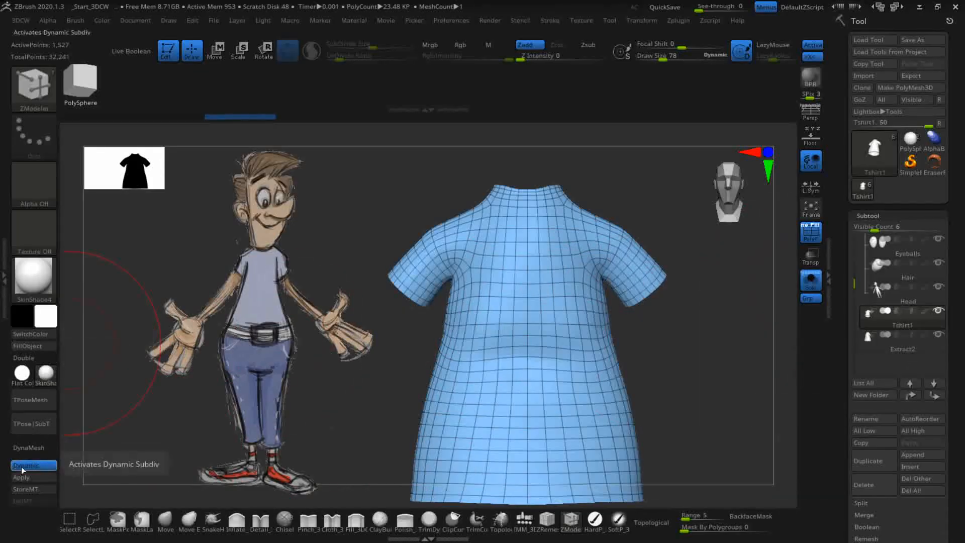
mouse_move(937, 346)
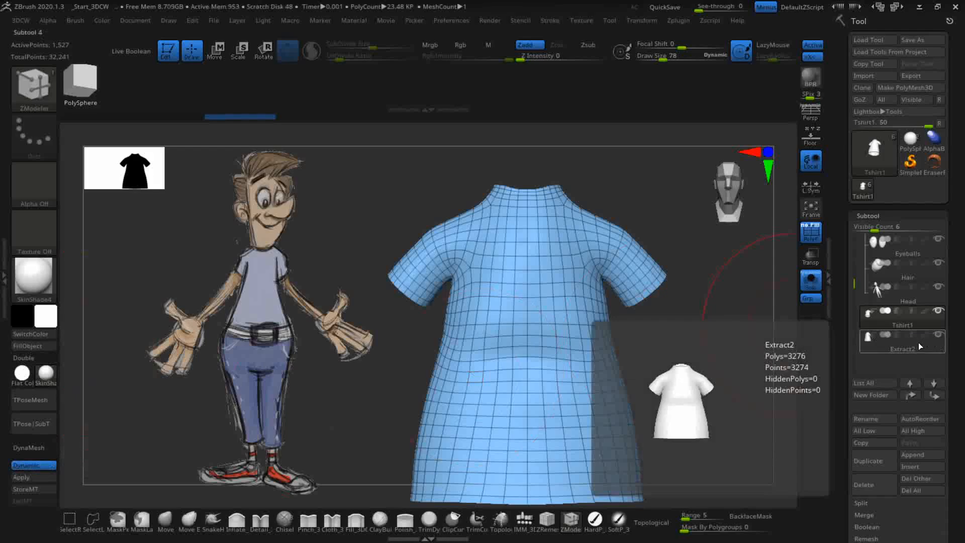
left_click(918, 345)
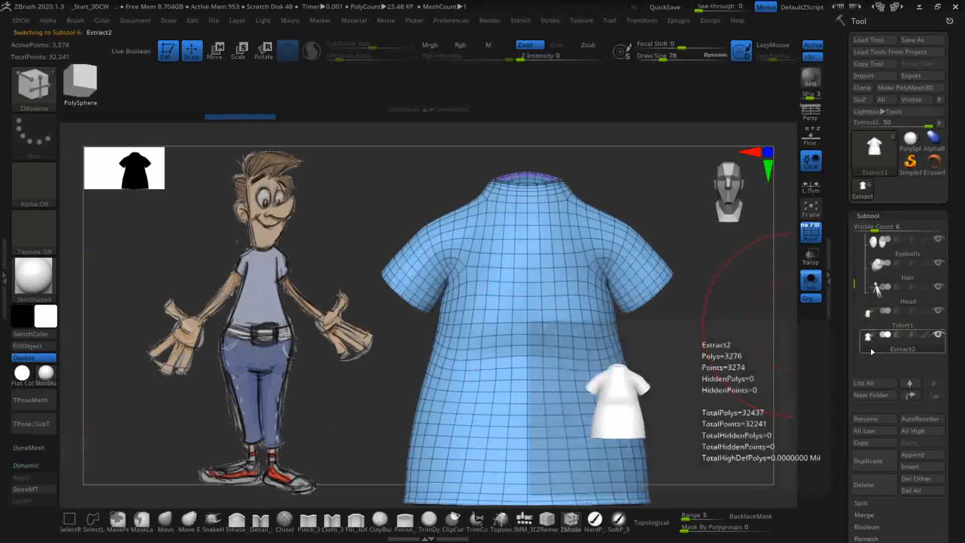
left_click_drag(719, 355, 600, 443)
left_click(34, 359)
mouse_move(651, 390)
left_mouse_down()
mouse_move(679, 382)
mouse_move(704, 352)
mouse_move(698, 317)
mouse_move(661, 299)
mouse_move(638, 302)
mouse_move(613, 280)
mouse_move(706, 315)
mouse_move(717, 329)
mouse_move(655, 205)
left_mouse_up()
- View only the shell's inner-layer polygroup, turn double-sided display back on, and show the whole shirt again
key("ctrl+shift")
left_click(562, 217, "ctrl+shift")
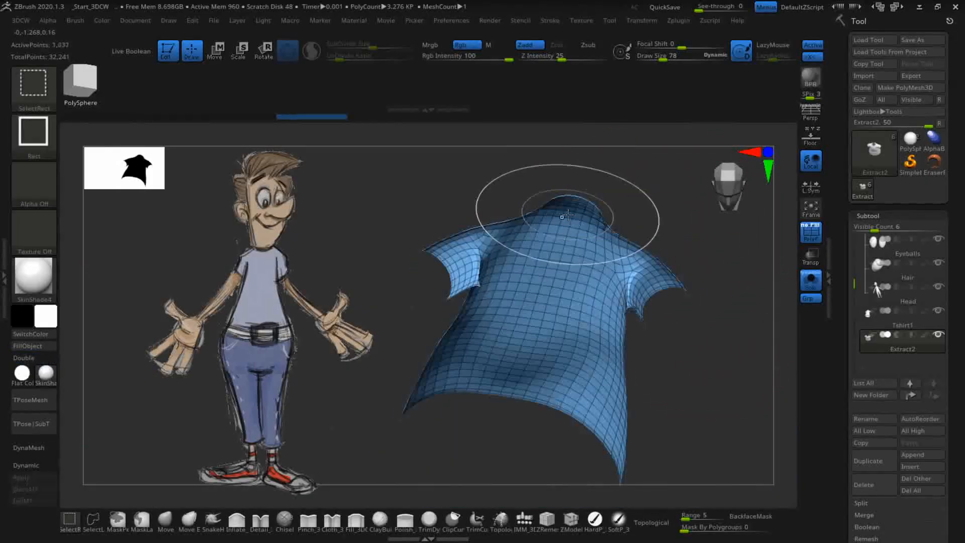
left_click_drag(676, 226, 670, 285)
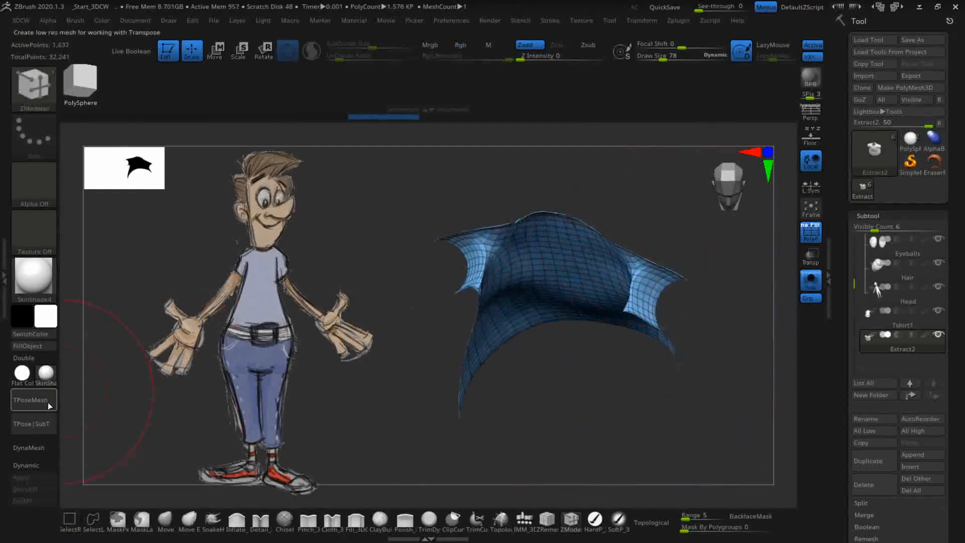
left_click(33, 358)
left_click_drag(733, 329, 730, 272)
left_click(737, 355, "ctrl+shift")
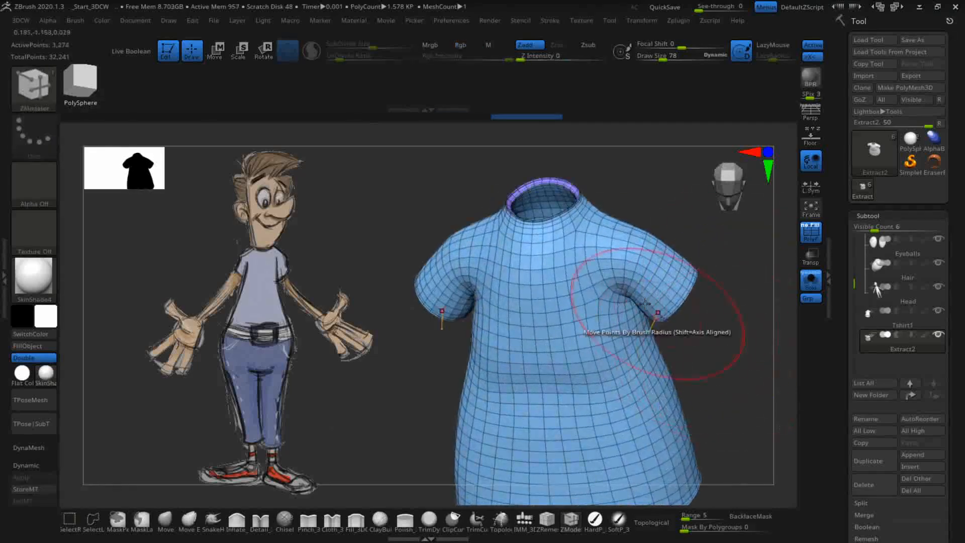
- Isolate the inner-layer polygroup of Extract2 and look over the 3DCW topology and subtool-splitting commands
key("ctrl+shift")
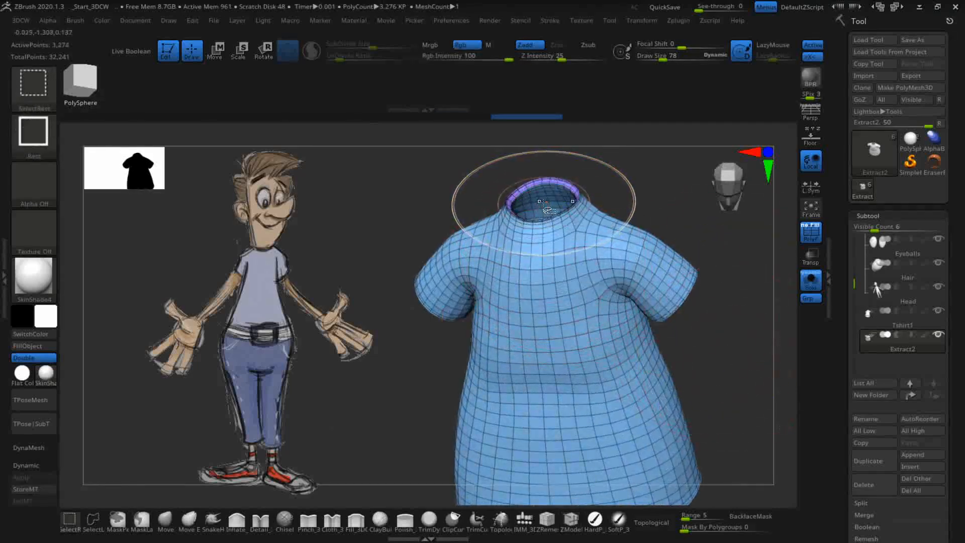
mouse_move(698, 351)
left_mouse_down()
mouse_move(709, 336)
mouse_move(713, 347)
left_mouse_up()
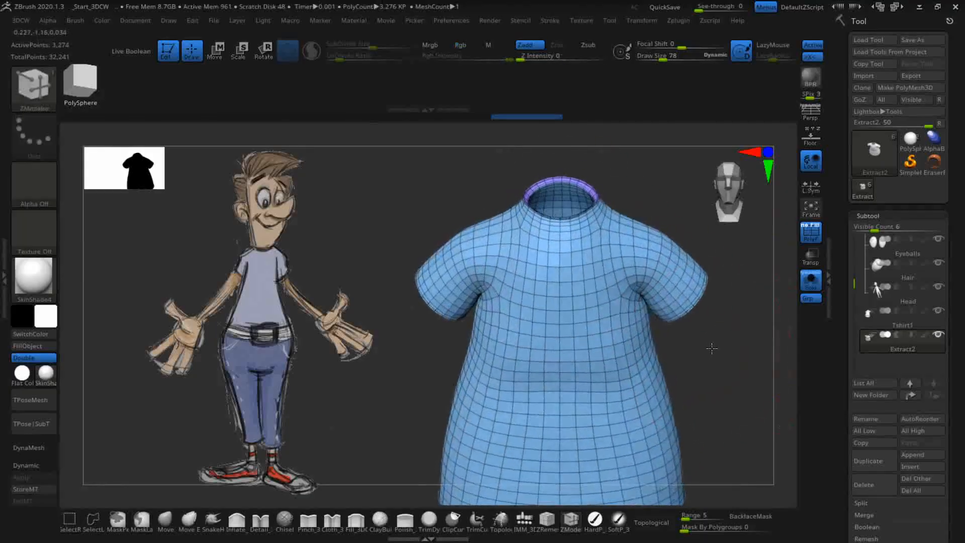
key("ctrl+shift")
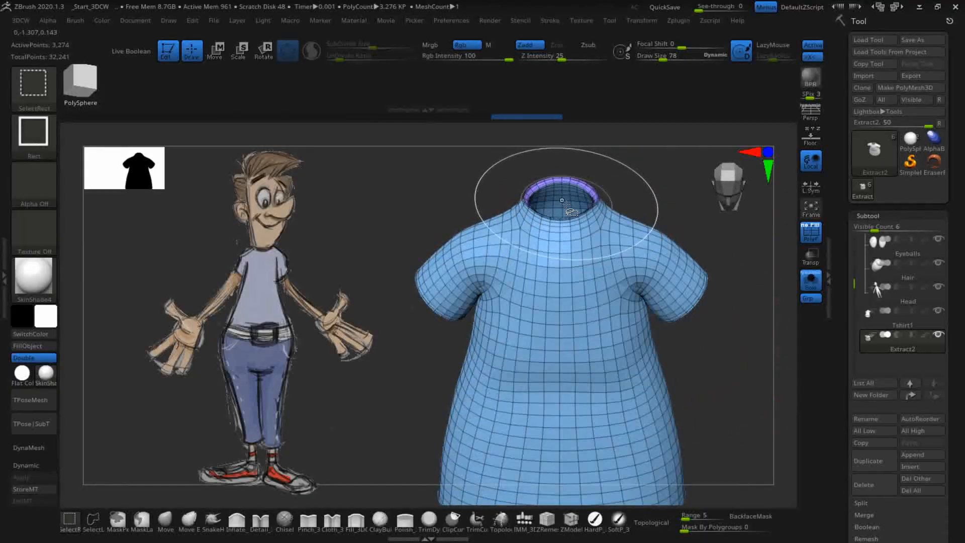
left_click(562, 200, "ctrl+shift")
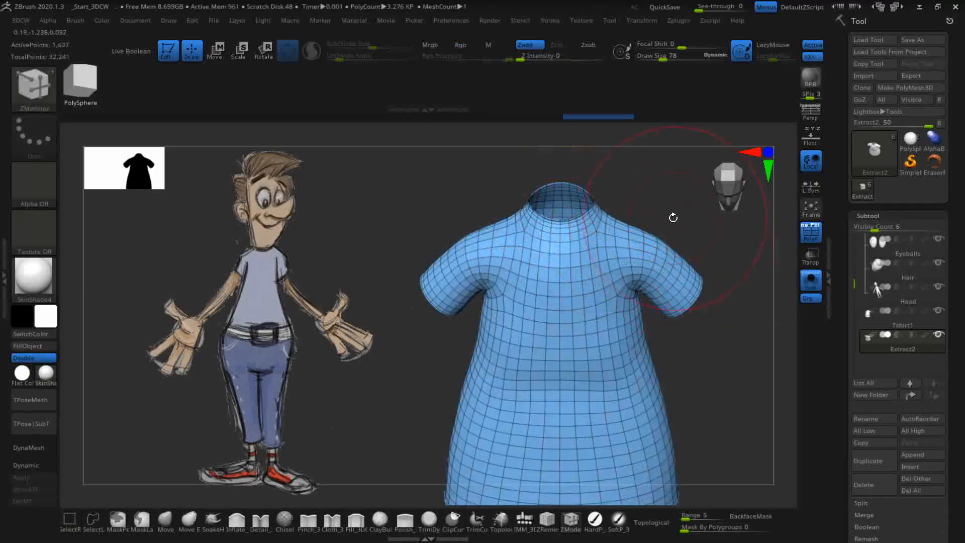
left_click_drag(423, 200, 265, 121)
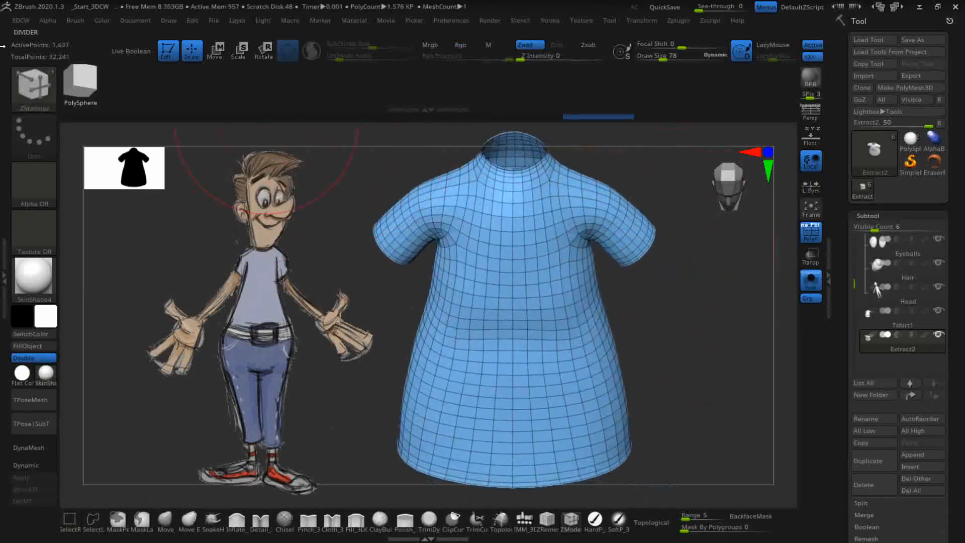
left_click(23, 19)
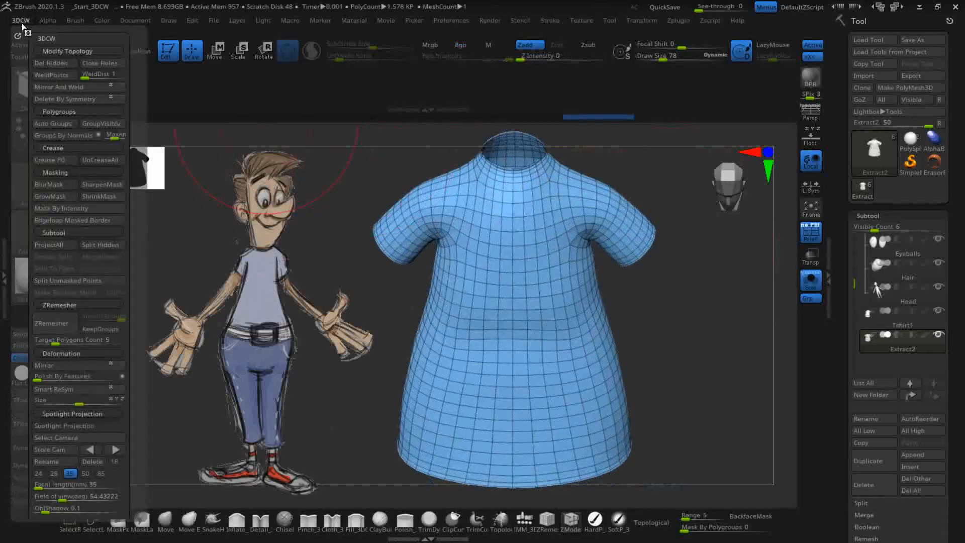
left_click(70, 281)
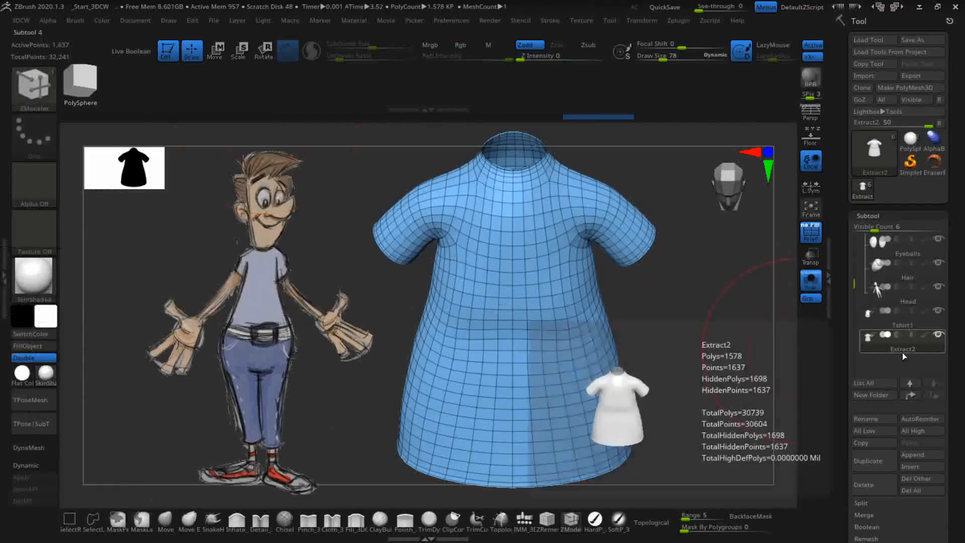
- Show all polygroups of Extract2 again and examine the wall thickness at the neck, sleeve and hem openings
key("ctrl")
left_click(708, 359, "ctrl+shift")
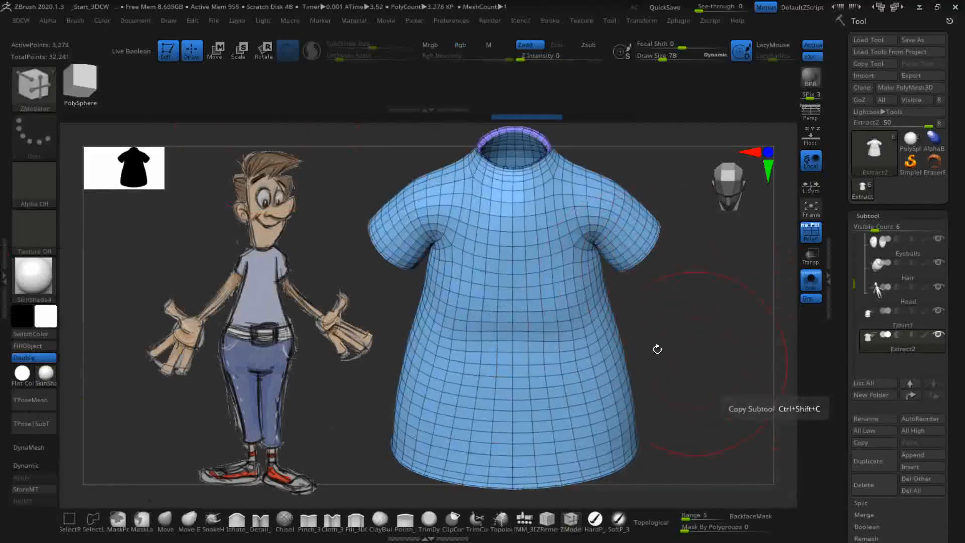
mouse_move(697, 351)
left_mouse_down()
mouse_move(674, 382)
mouse_move(649, 390)
mouse_move(611, 293)
mouse_move(627, 262)
mouse_move(680, 241)
mouse_move(706, 280)
mouse_move(703, 328)
mouse_move(701, 318)
left_mouse_up()
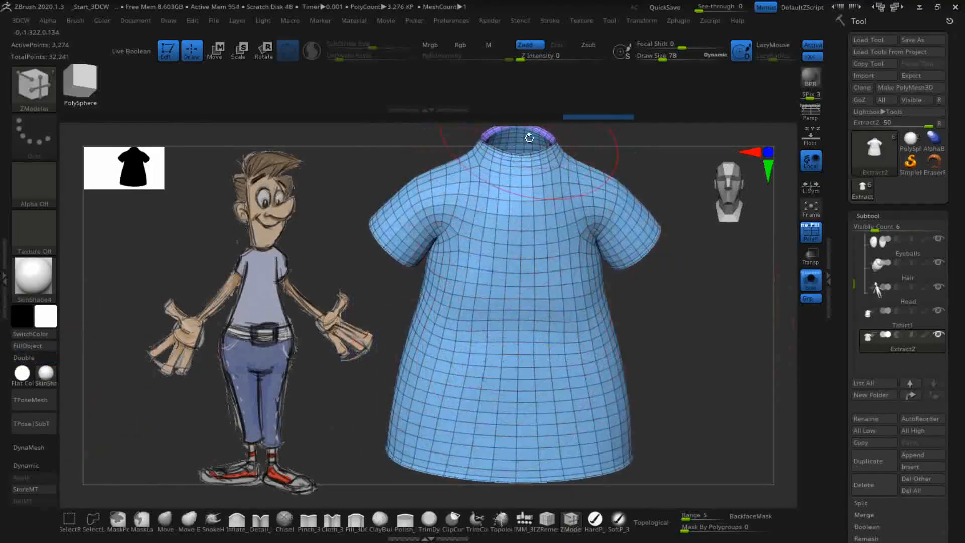
left_click_drag(733, 412, 573, 319)
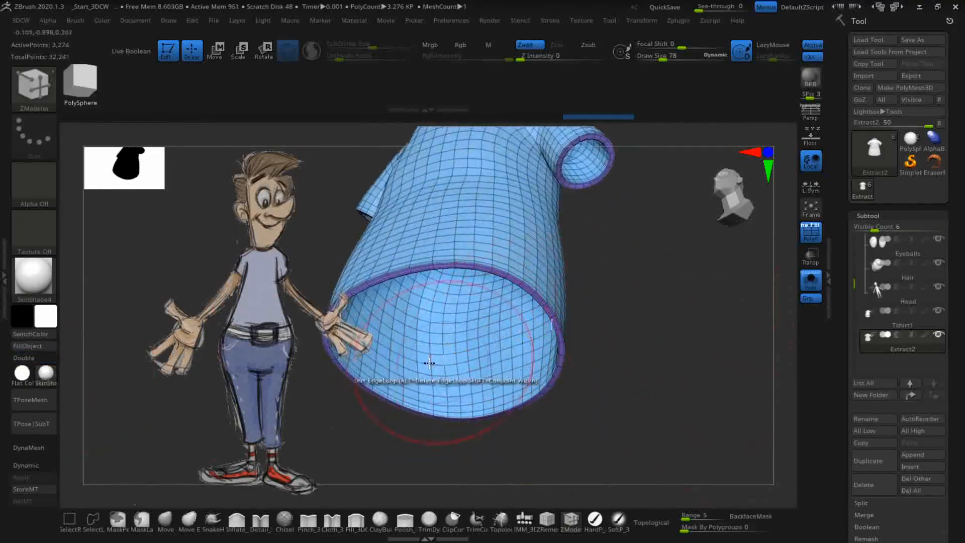
left_click_drag(666, 345, 726, 348, "shift")
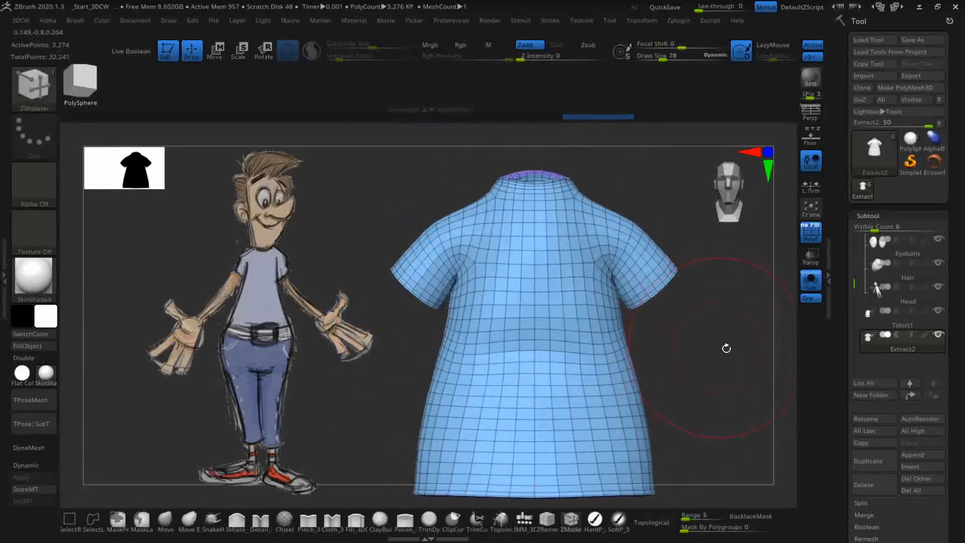
- Delete the single-layer Tshirt1 subtool and confirm the deletion
left_click(906, 321)
left_click(879, 487)
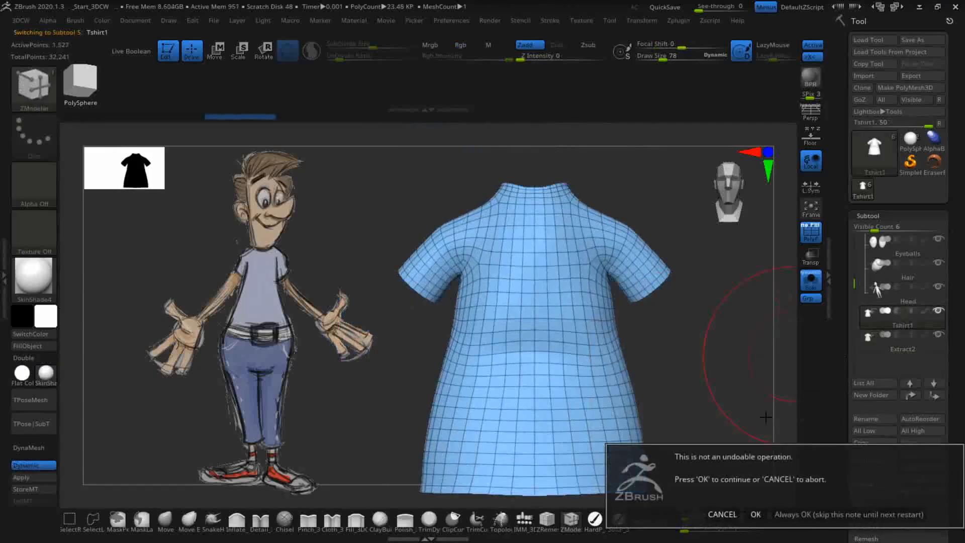
left_click(756, 515)
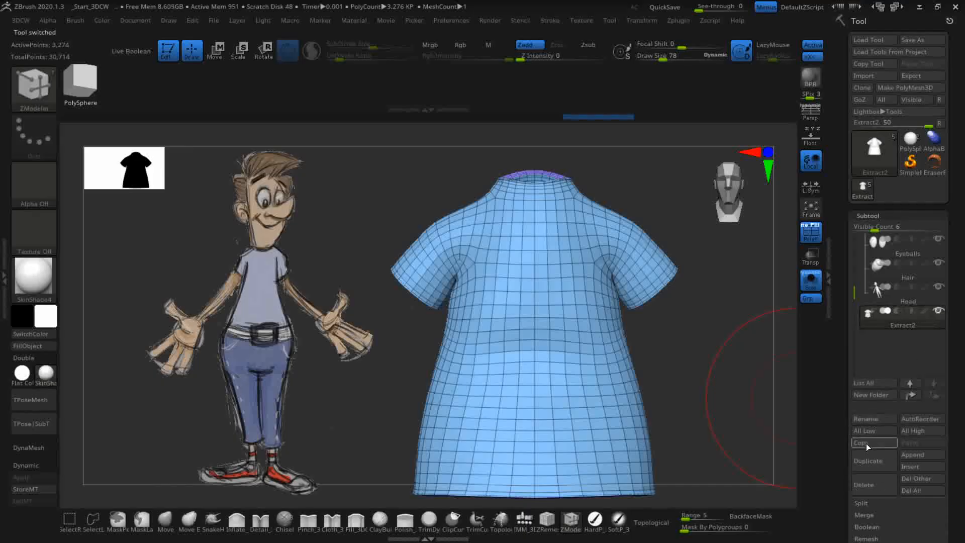
- Rename the Extract2 subtool to TShirt and leave Solo mode to show it on the character
left_click(866, 420)
type("Thirt")
key("BackSpace")
key("BackSpace")
key("BackSpace")
key("BackSpace")
type("Shirt")
key("Return")
left_click_drag(734, 375, 715, 352, "alt")
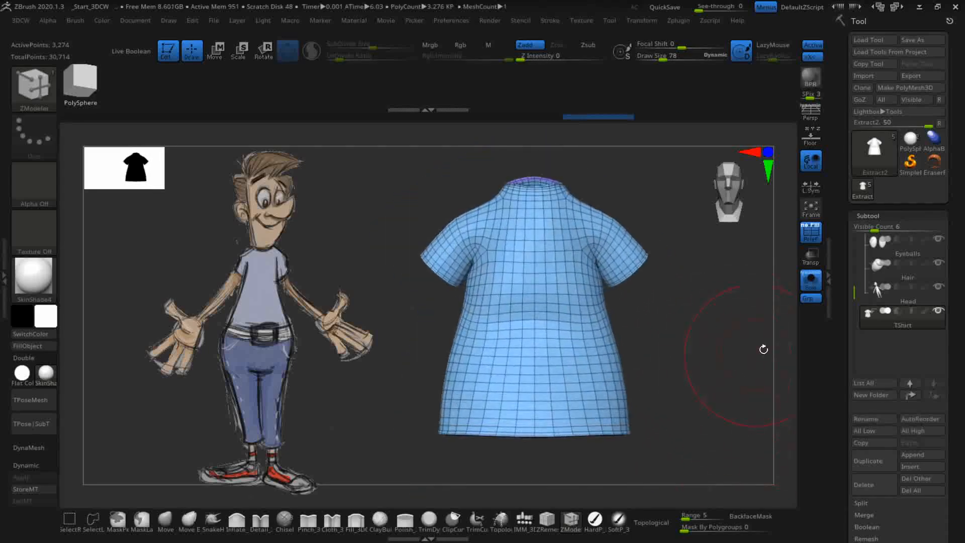
left_click(819, 284)
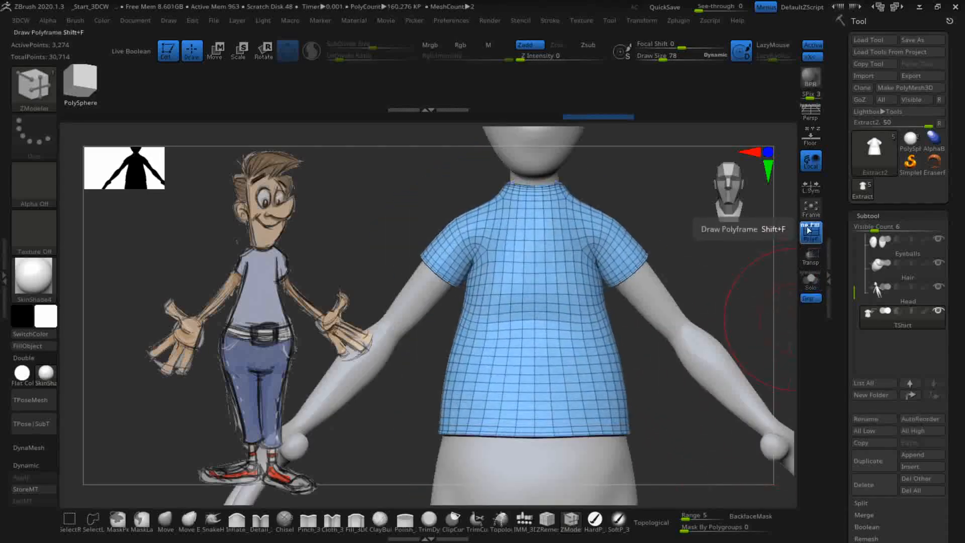
- Turn off the polyframe display on the T-shirt and frame the whole character beside the reference sketch
left_click(814, 235)
left_click_drag(703, 276, 606, 181, "alt")
left_click_drag(618, 238, 668, 330, "alt")
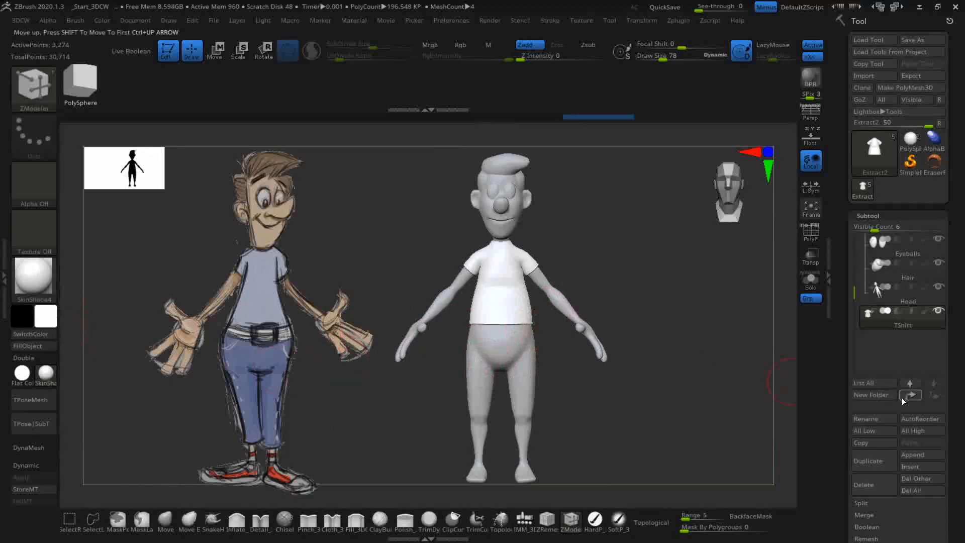
mouse_move(909, 304)
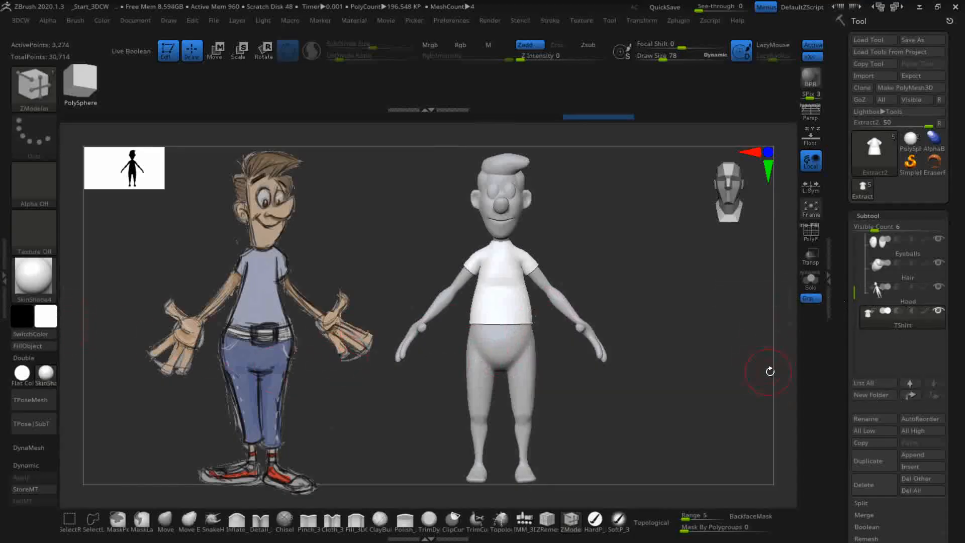
- Fill the Head subtool with a tan skin colour matching the sketch (Red 198, Green 156, Blue 128)
left_click(510, 352, "alt")
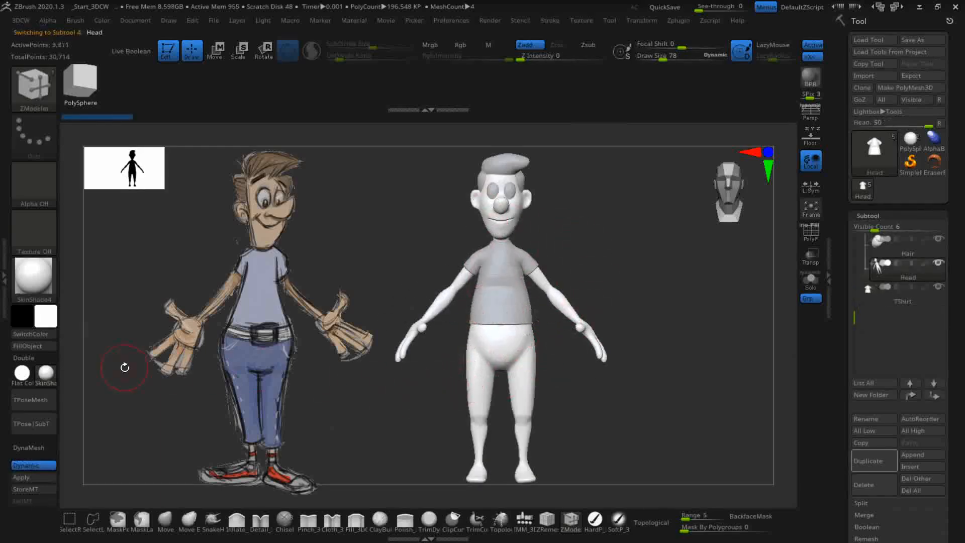
left_click(45, 320)
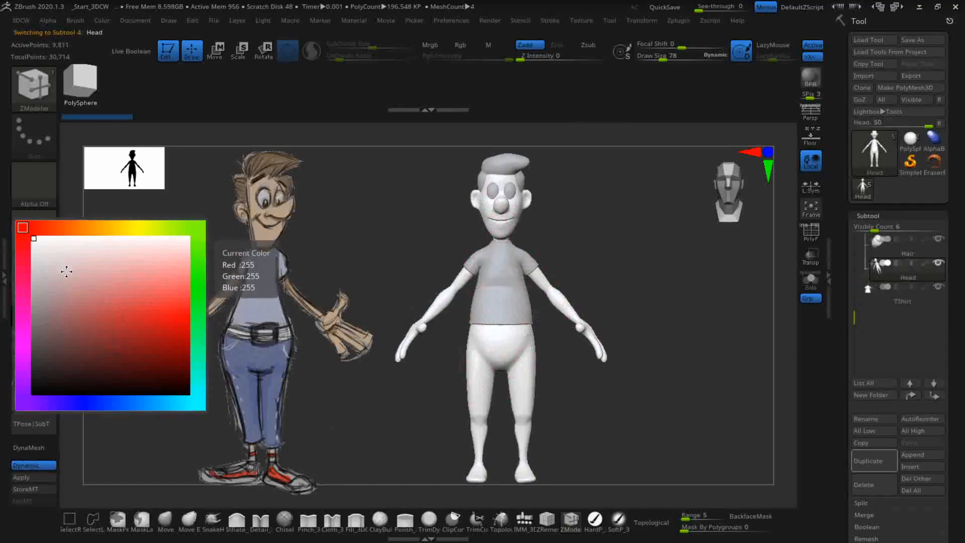
left_click_drag(75, 284, 101, 291)
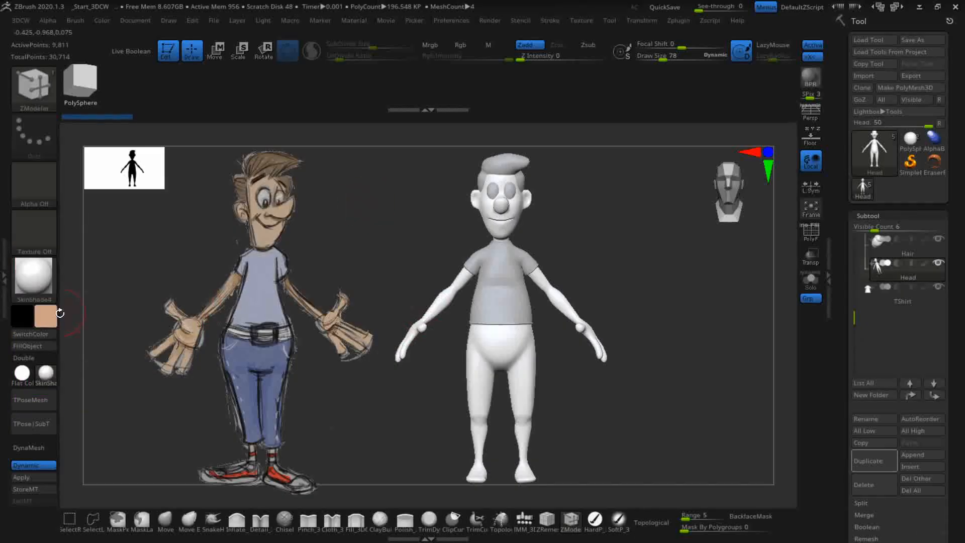
left_click(46, 317)
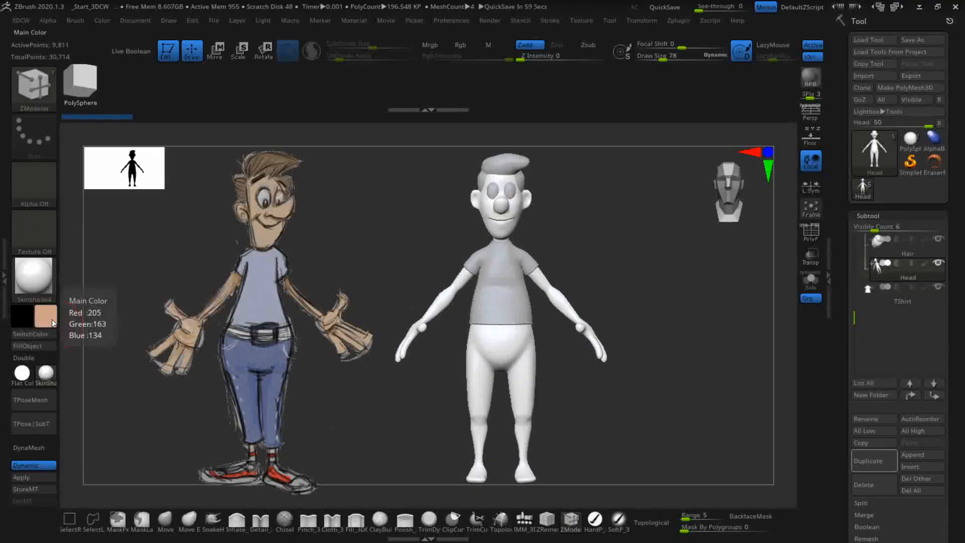
left_click(46, 317)
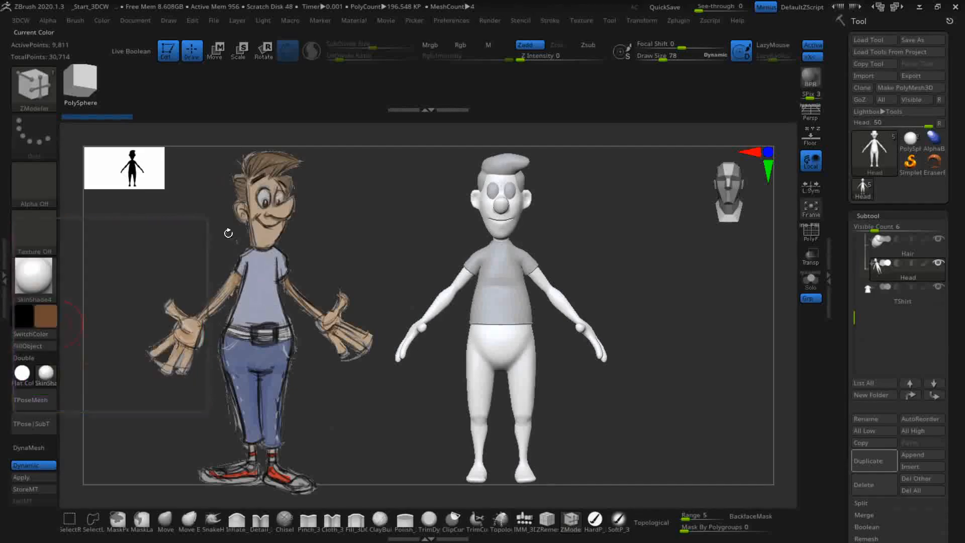
left_click(30, 316)
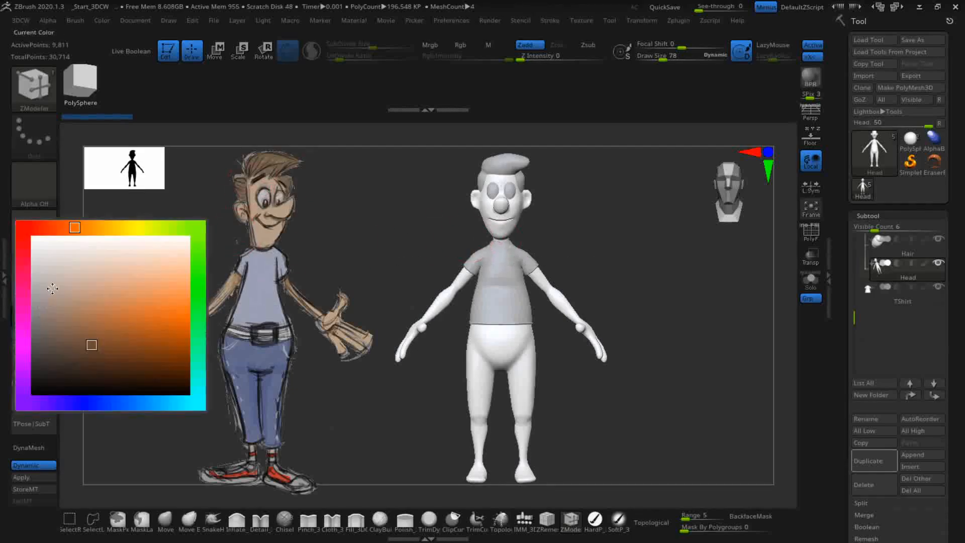
left_click(91, 280)
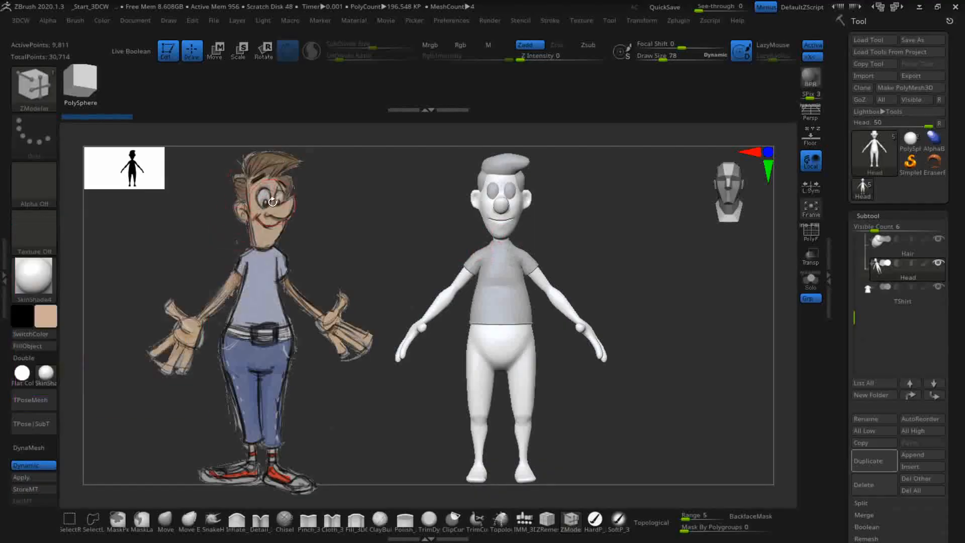
left_click(50, 316)
left_click_drag(96, 287, 92, 287)
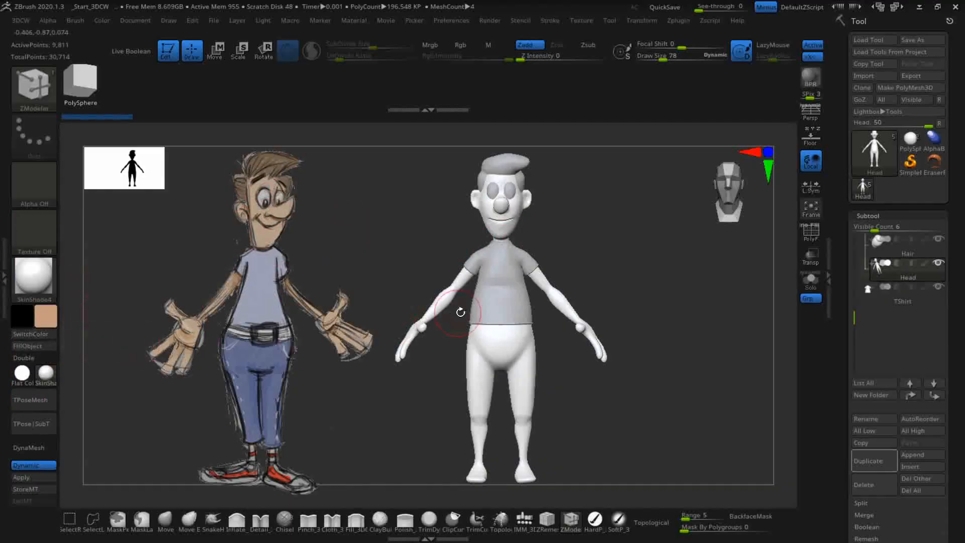
left_click(49, 346)
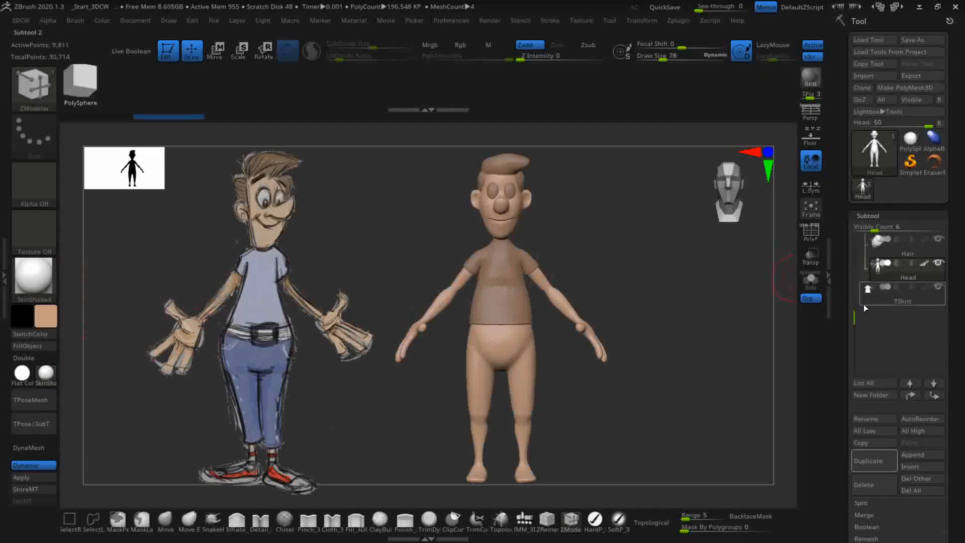
- Fill the TShirt subtool with the light blue sampled from the shirt in the reference sketch
mouse_move(889, 303)
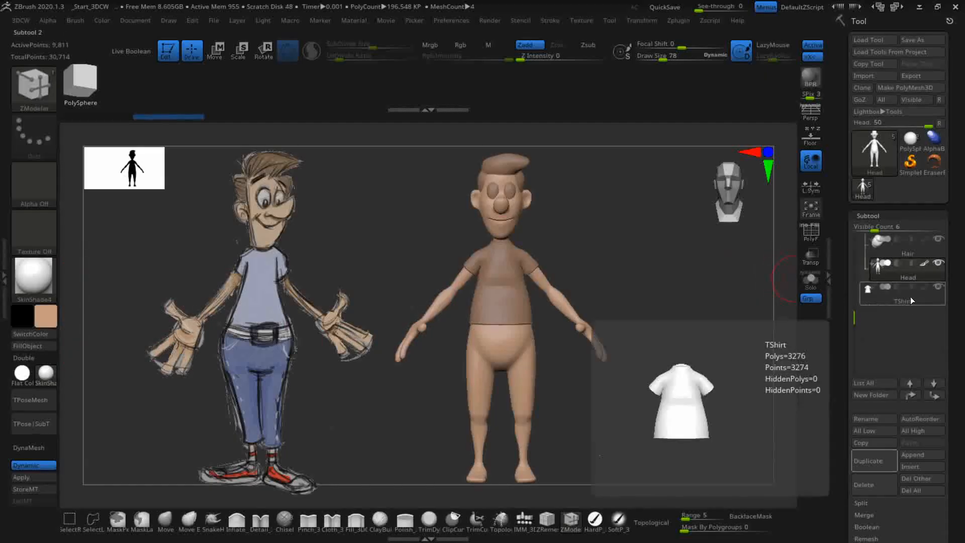
left_click(908, 300)
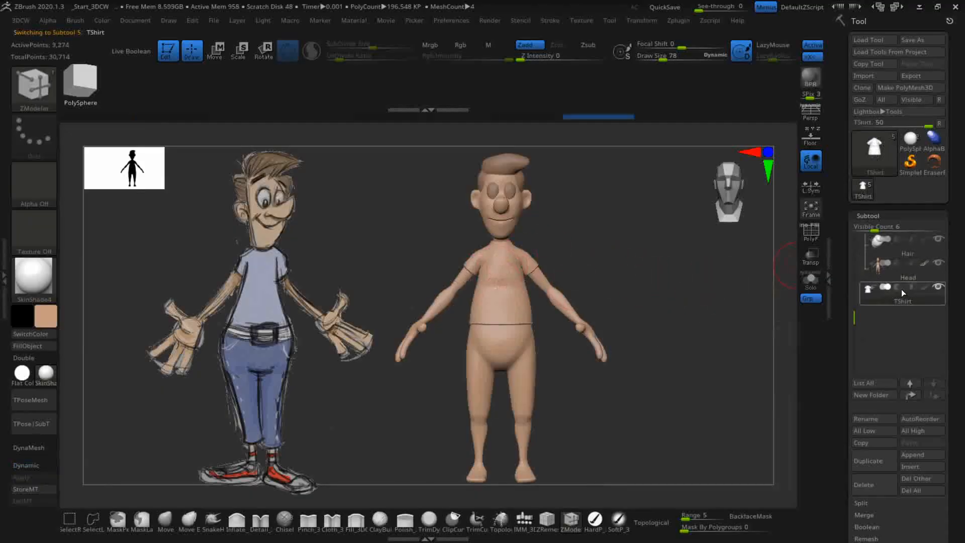
mouse_move(46, 315)
key("shift+z")
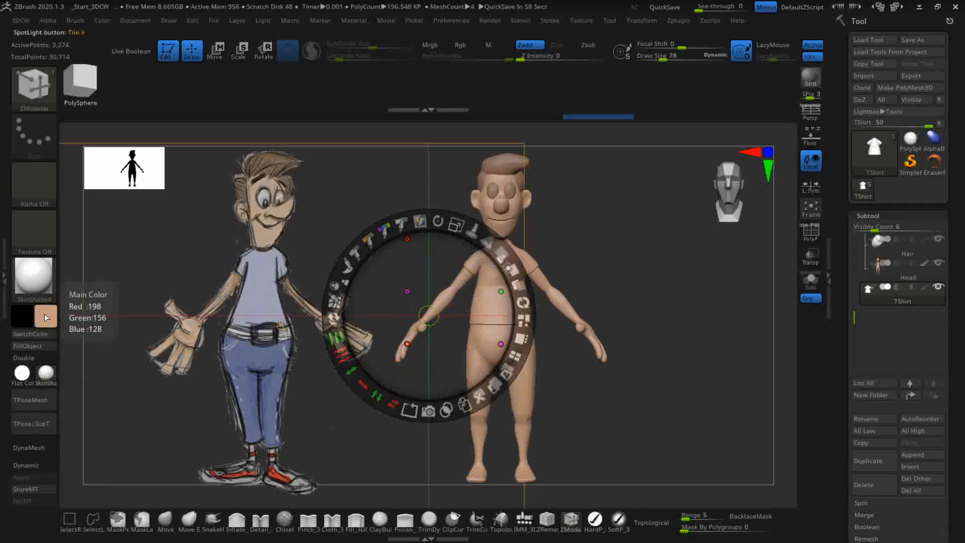
left_click_drag(44, 316, 256, 268)
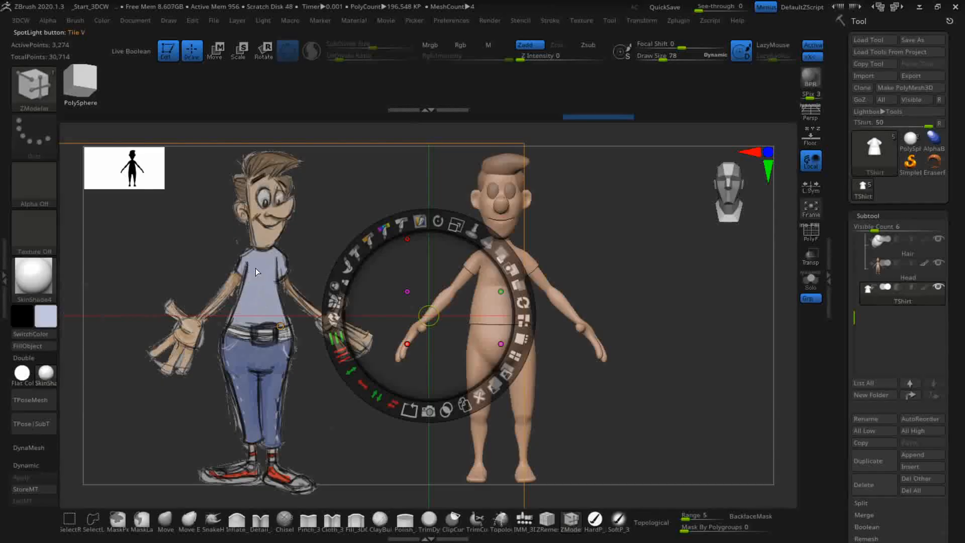
key("shift+z")
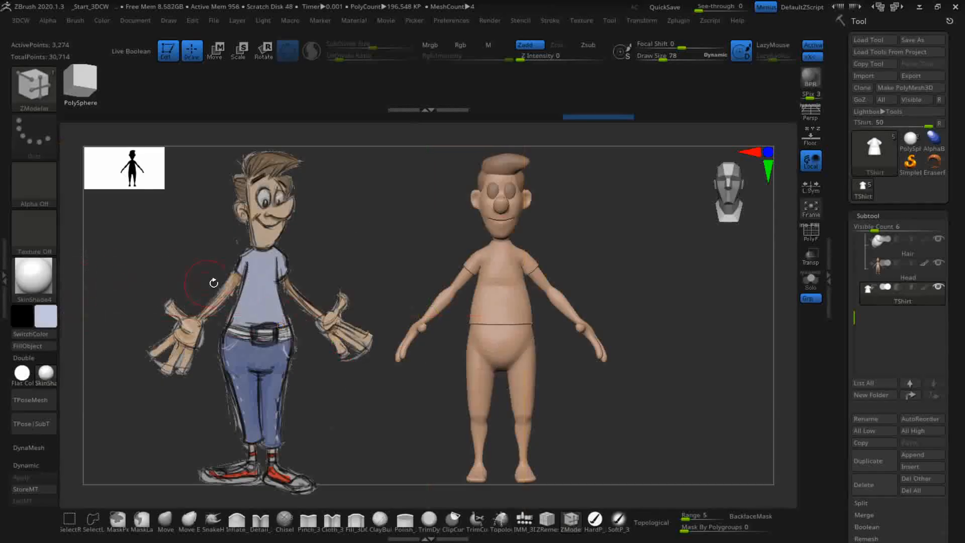
left_click(30, 345)
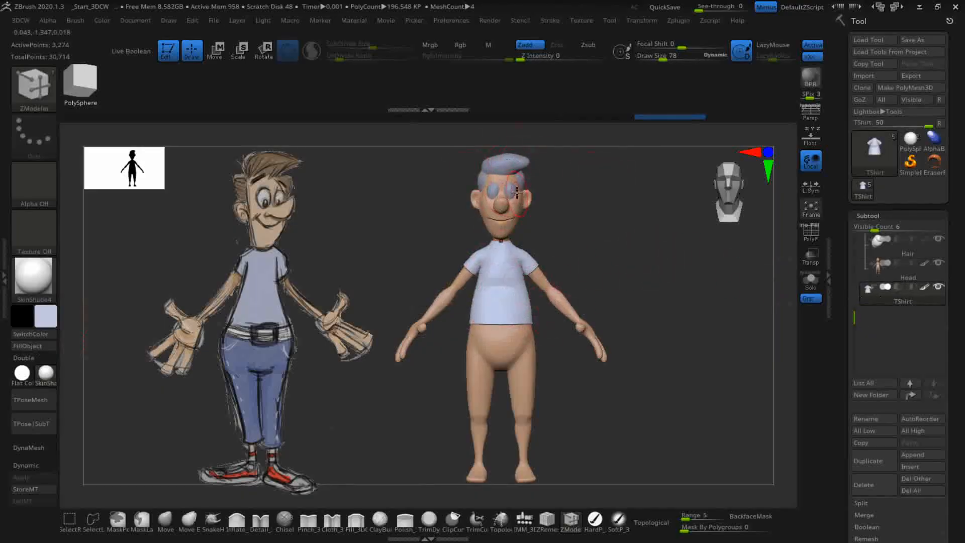
key("z")
key("z")
key("z")
key("z")
key("z")
key("z")
- Select the Eyeballs subtool and fill it with a near-white colour
left_click(509, 191, "alt")
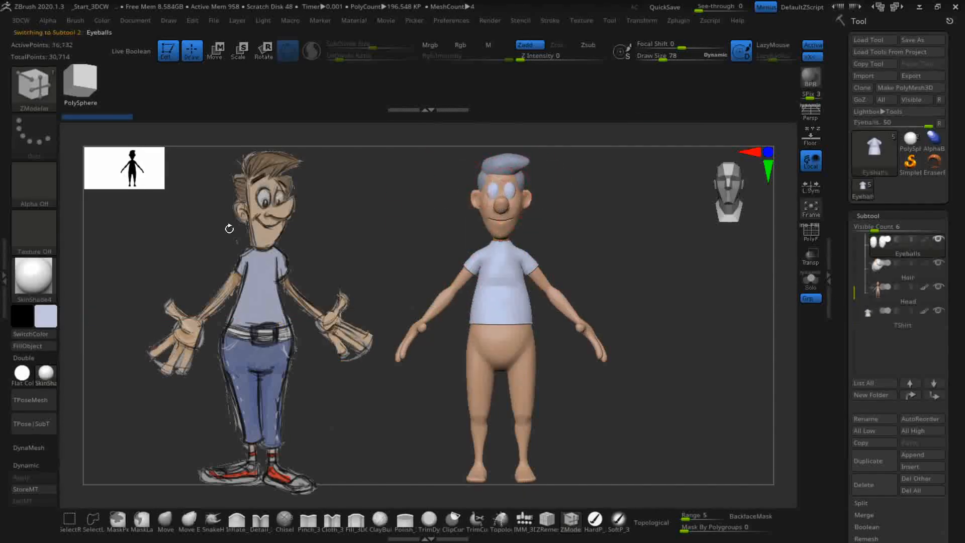
left_click(44, 315)
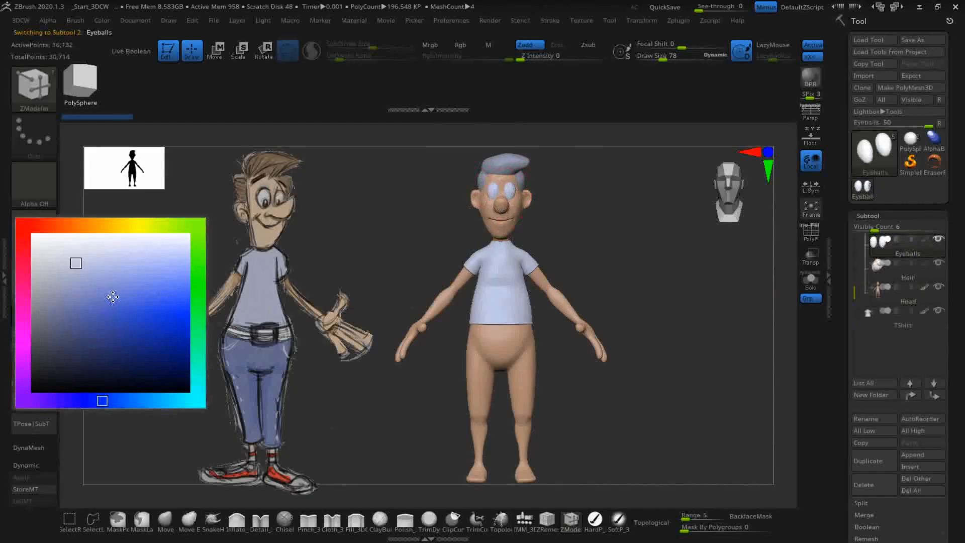
left_click(20, 232)
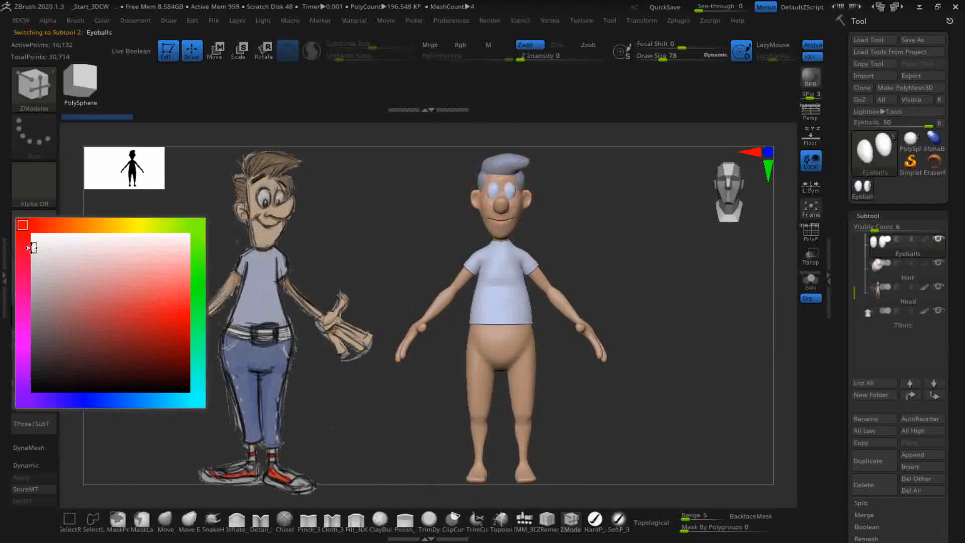
left_click(146, 401)
left_click(31, 244)
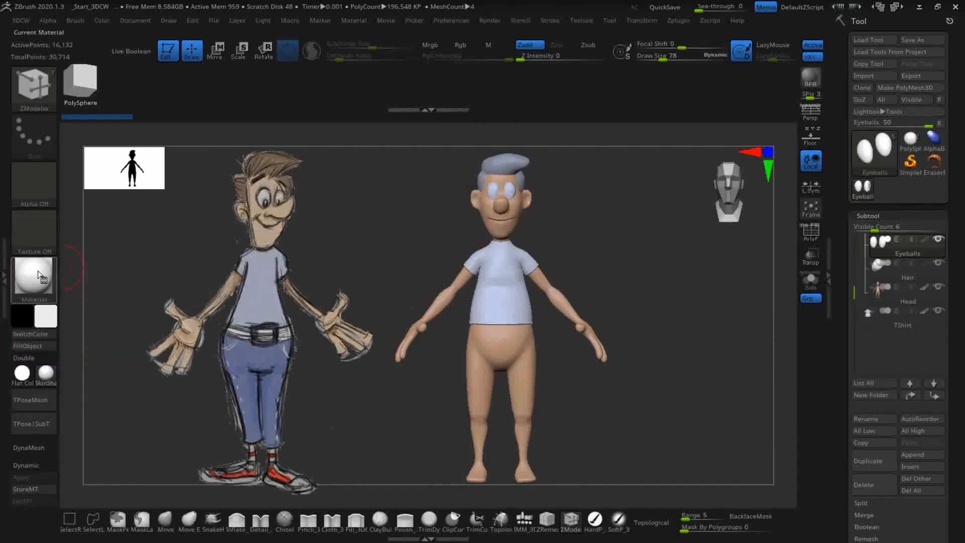
mouse_move(18, 277)
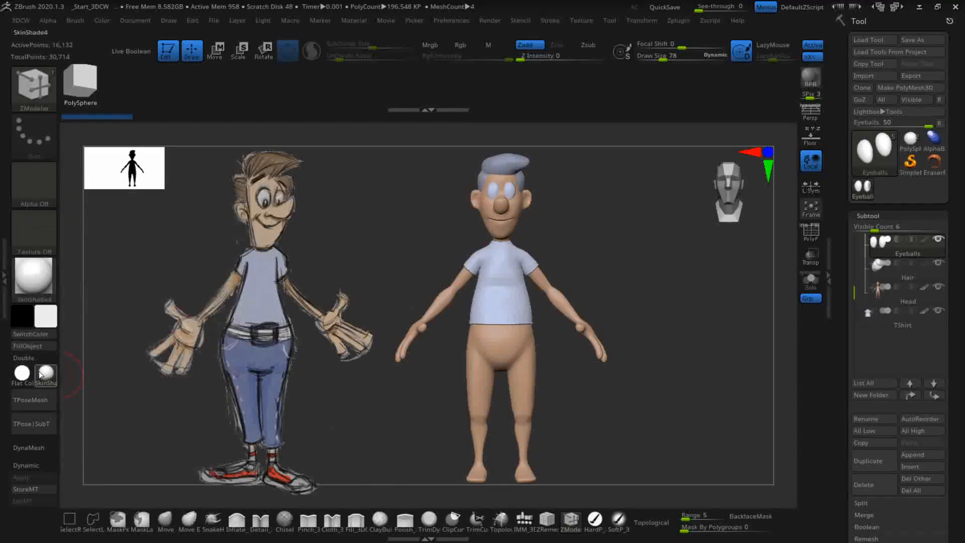
left_click(32, 347)
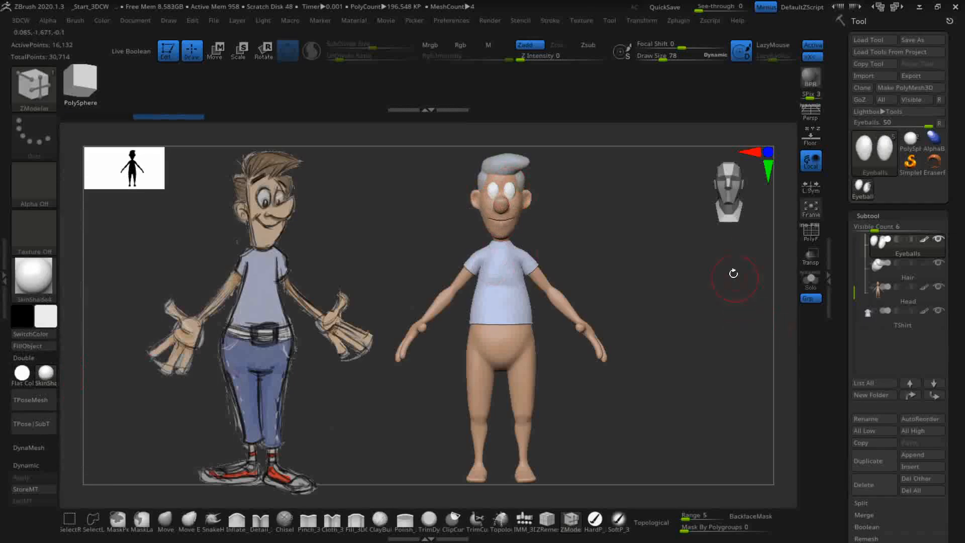
- Fill the Hair subtool with the brown sampled from the hair in the reference sketch
left_click_drag(662, 265, 653, 279)
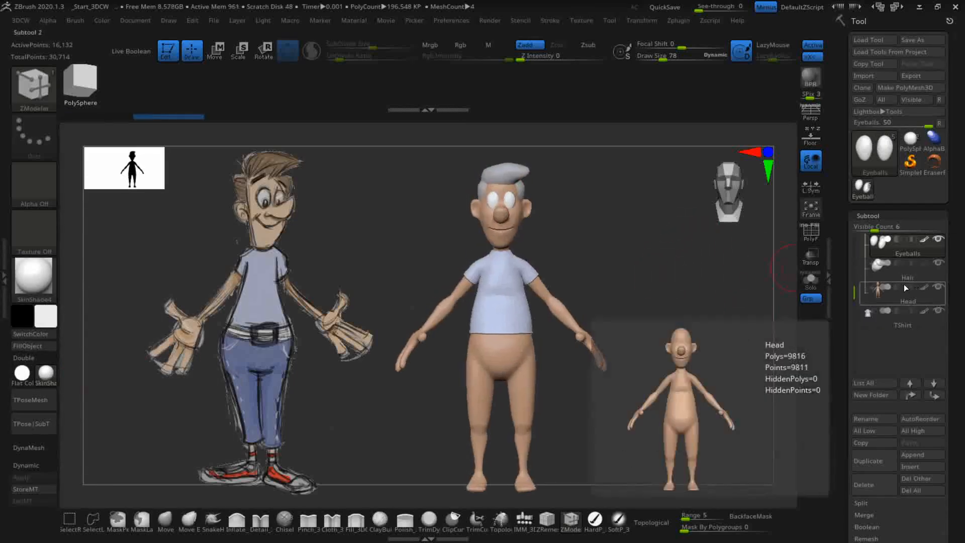
left_click(501, 173, "alt")
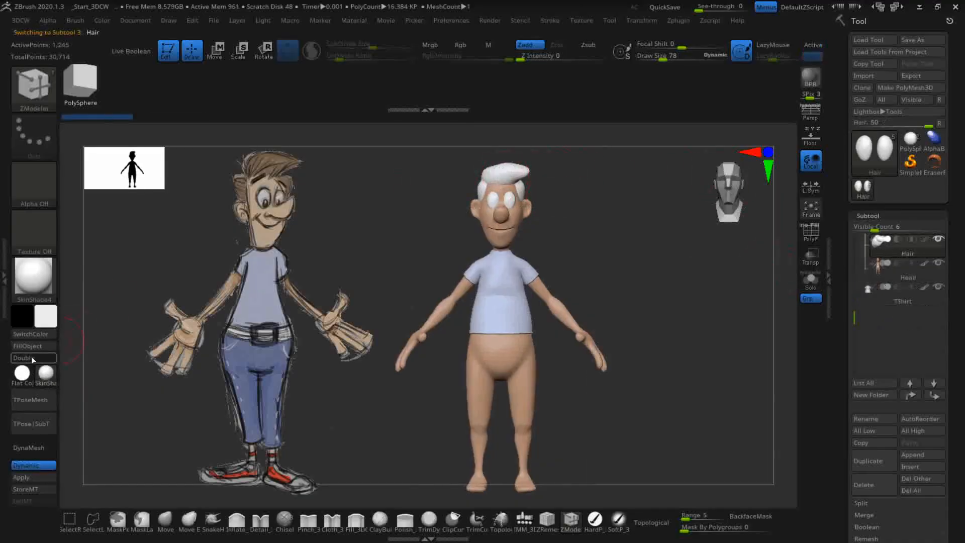
left_click(45, 319)
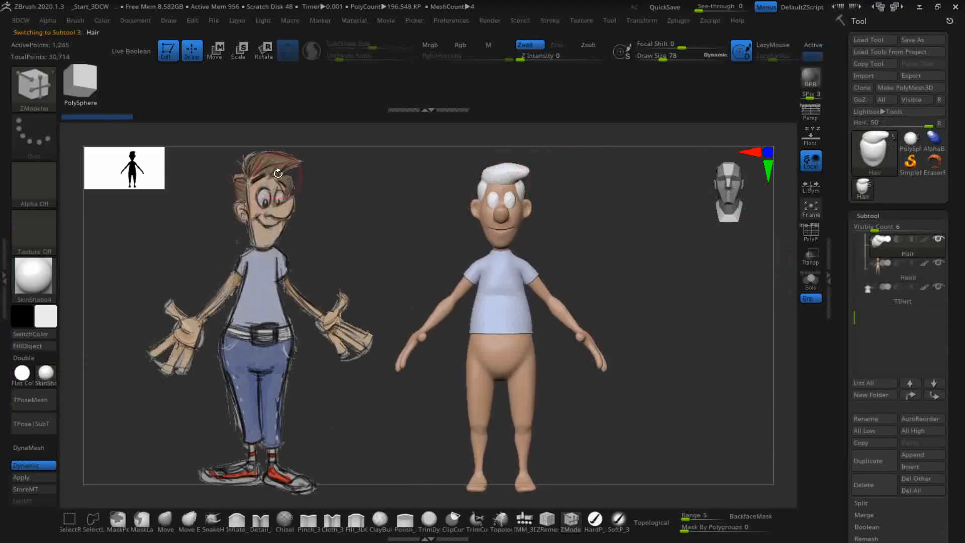
key("shift+z")
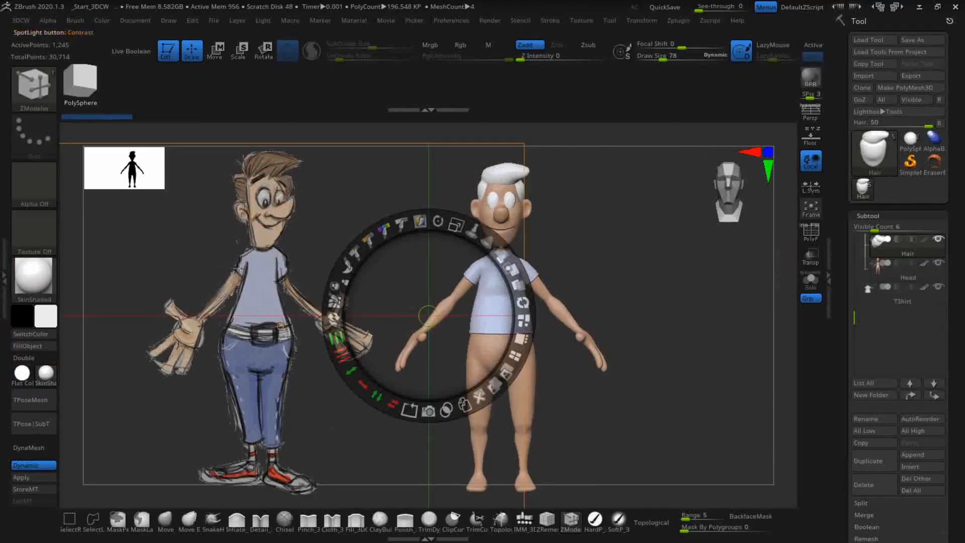
left_click_drag(44, 318, 274, 156)
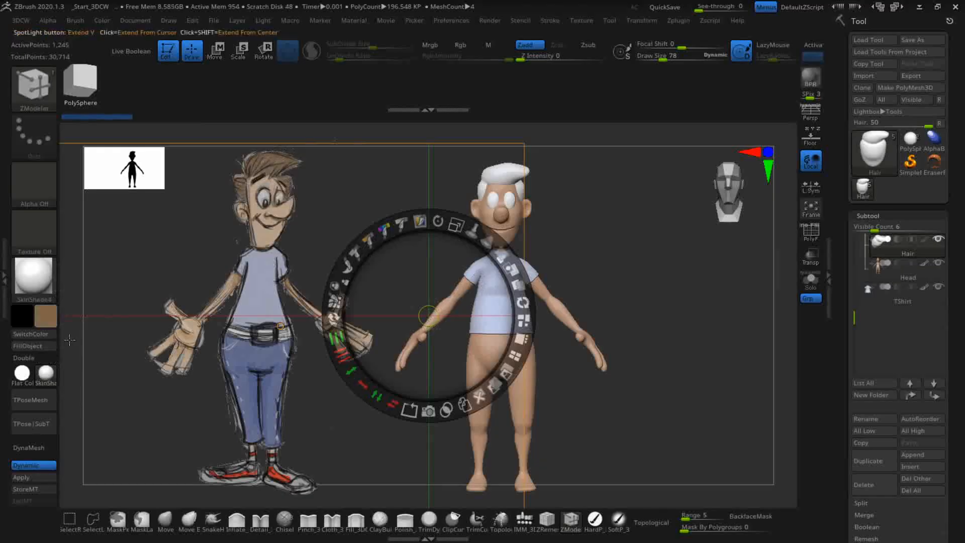
key("z")
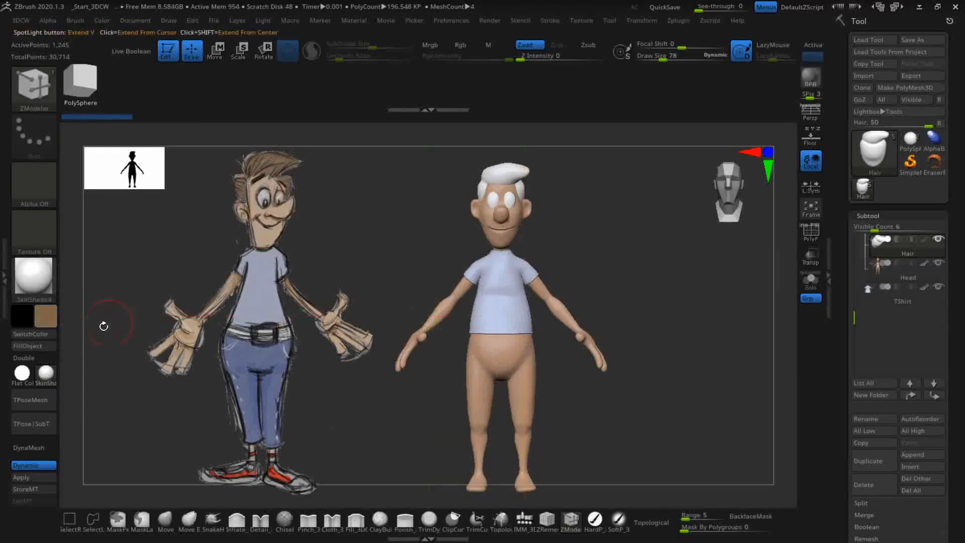
left_click(33, 346)
mouse_move(696, 290)
left_mouse_down()
mouse_move(678, 269)
mouse_move(685, 277)
mouse_move(655, 317)
mouse_move(612, 303)
mouse_move(688, 278)
left_mouse_up()
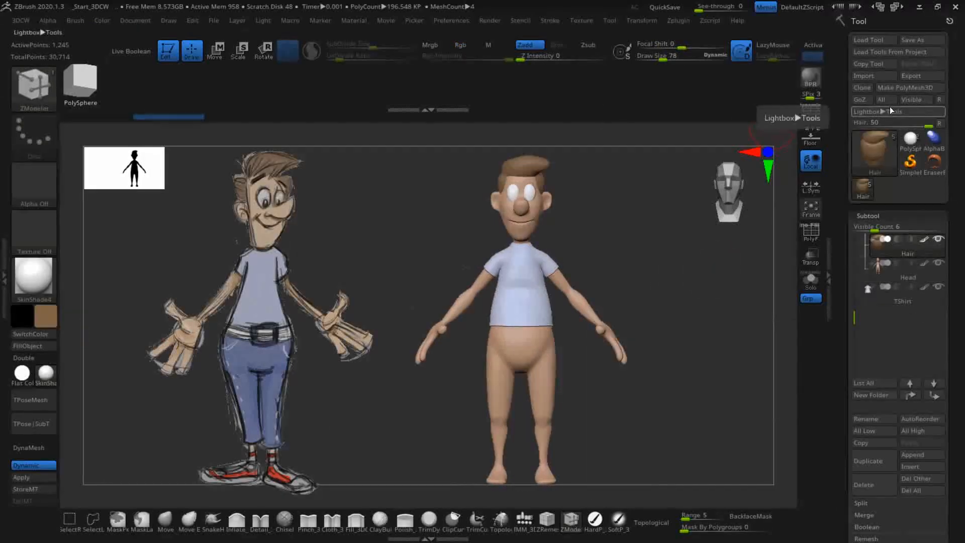
- Save the tool as Head_new_07 in the 3dGenToolkit folder
left_click(917, 41)
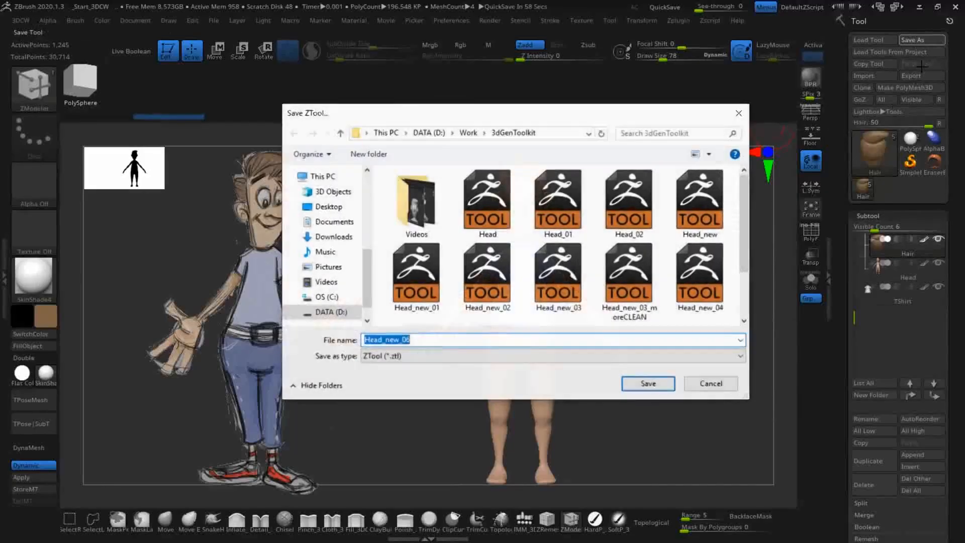
scroll(644, 278, "down", 1)
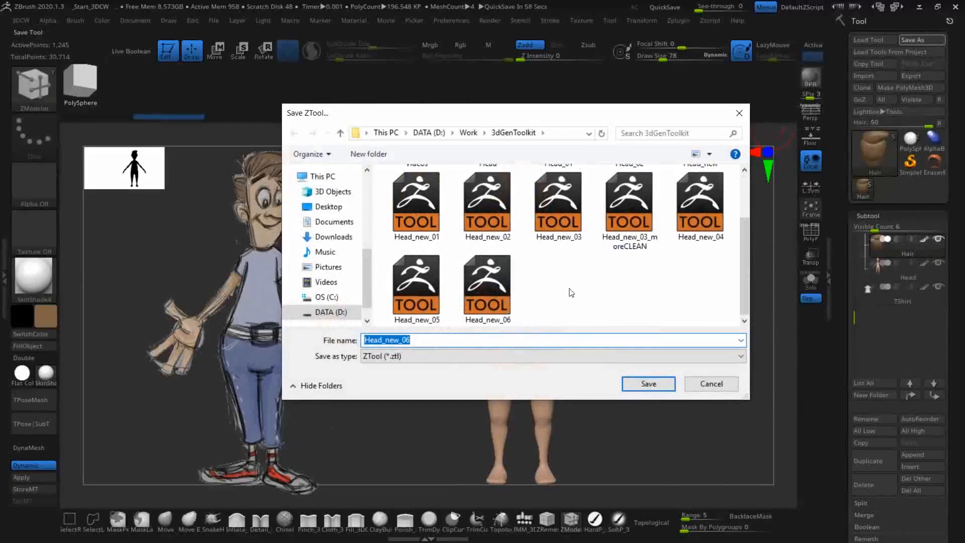
left_click(495, 297)
left_click(408, 340)
left_click_drag(405, 340, 433, 342)
key("BackSpace")
type("7")
left_click(652, 384)
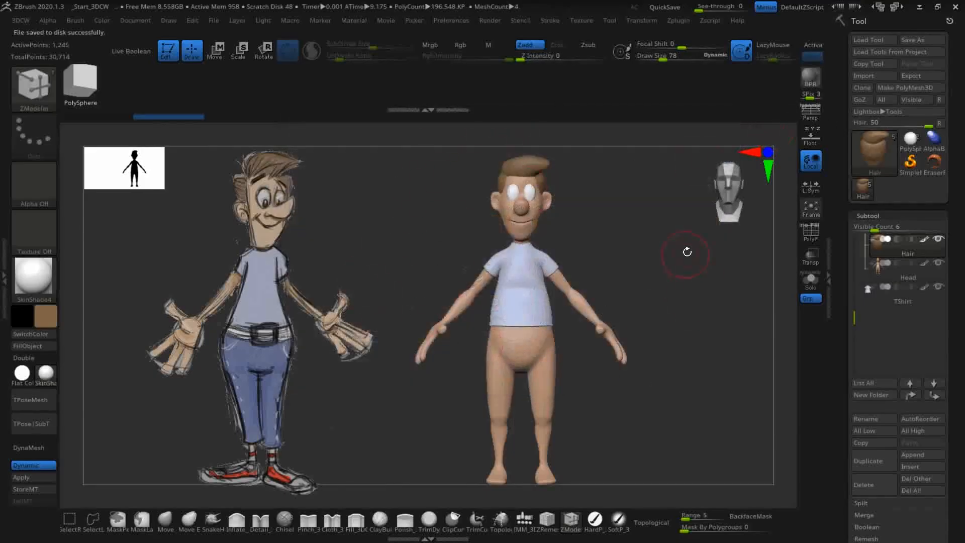
mouse_move(674, 297)
left_mouse_down("alt")
mouse_move(655, 291)
mouse_move(663, 306)
left_mouse_up("alt")
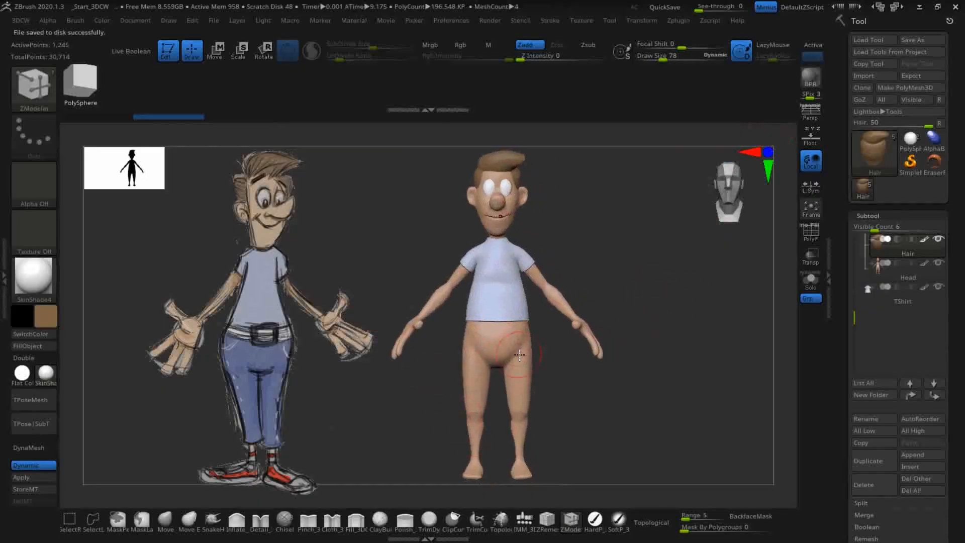